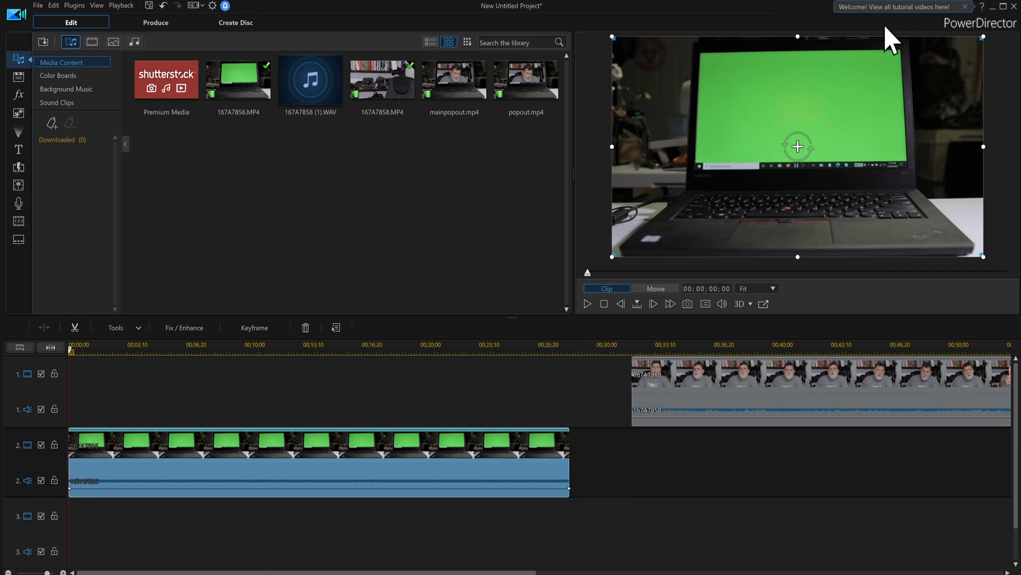
Step: Switch off track 2's audio so the green-screen laptop clip plays silently
{"action": "left_click", "coordinate": [40, 479]}
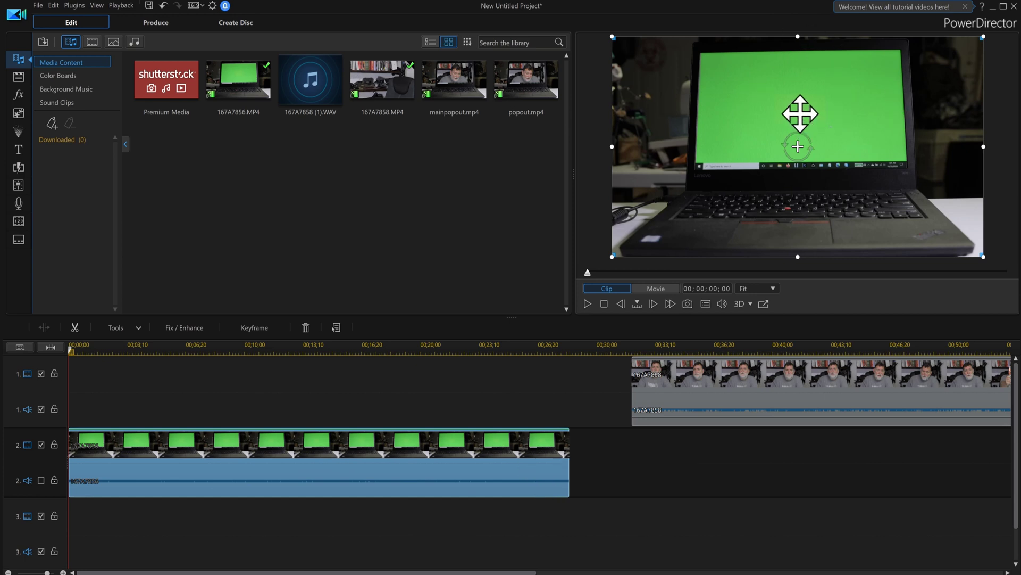
Step: Chroma-key the laptop clip's green screen in PiP Designer with Color Range 20 and Denoise 38
{"action": "double_click", "coordinate": [289, 459]}
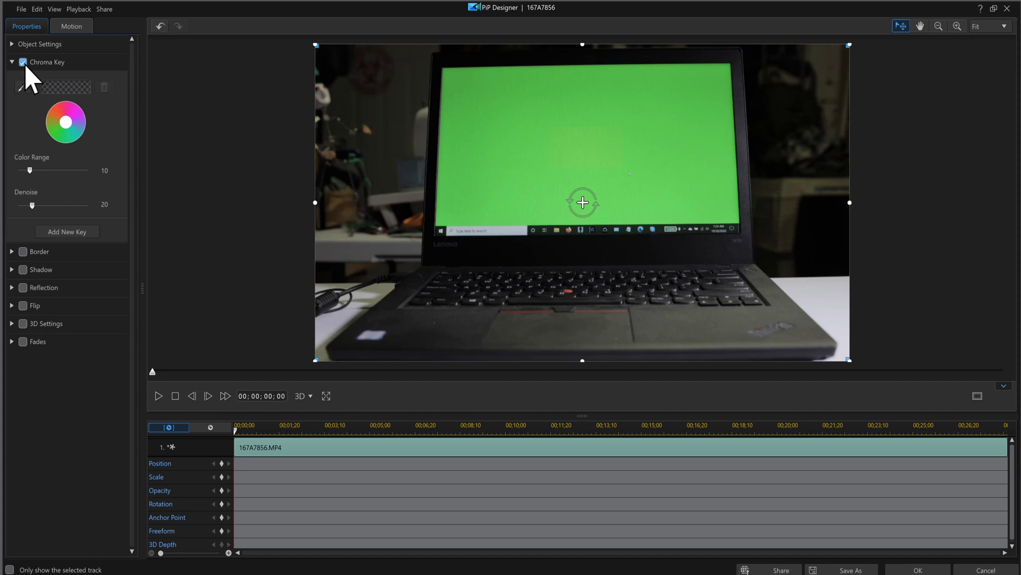
{"action": "left_click", "coordinate": [23, 86]}
{"action": "left_click", "coordinate": [550, 121]}
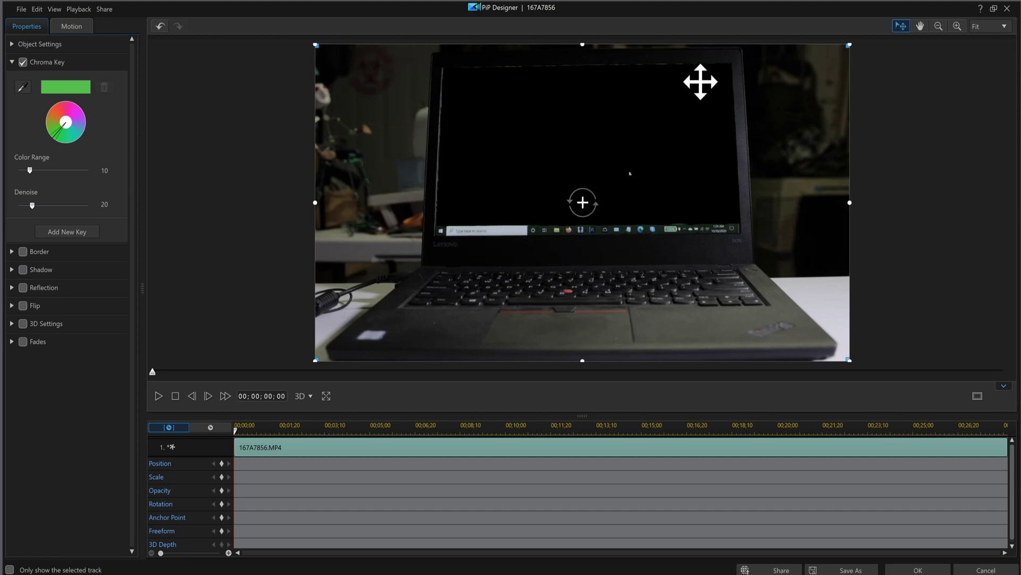
{"action": "left_click", "coordinate": [42, 170]}
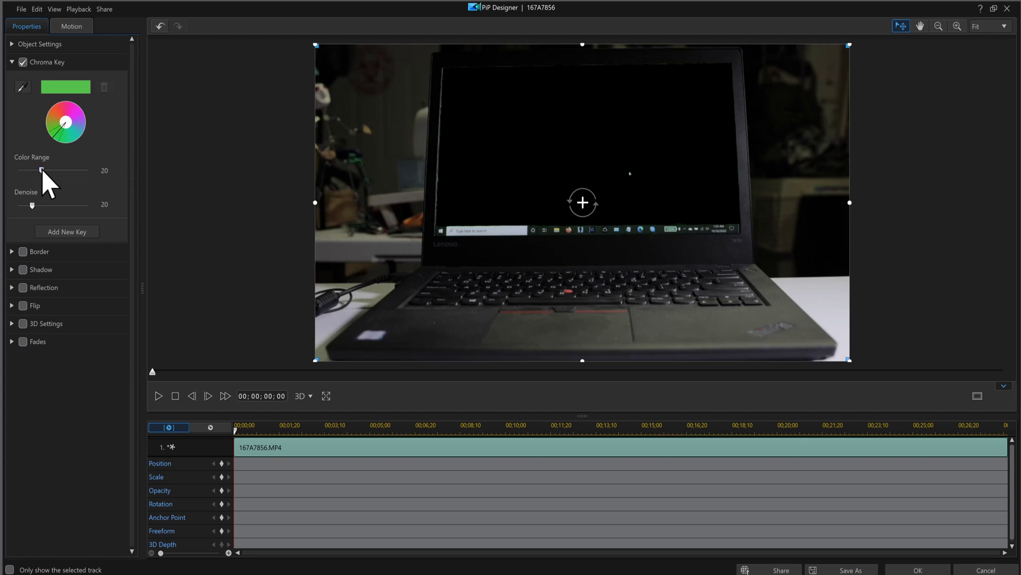
{"action": "left_click", "coordinate": [45, 204]}
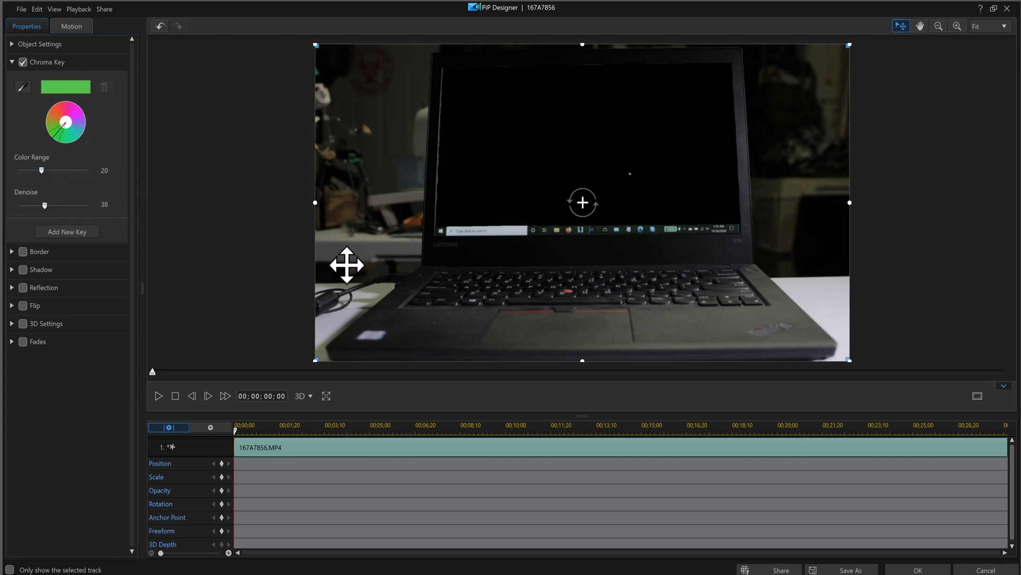
{"action": "left_click", "coordinate": [923, 569]}
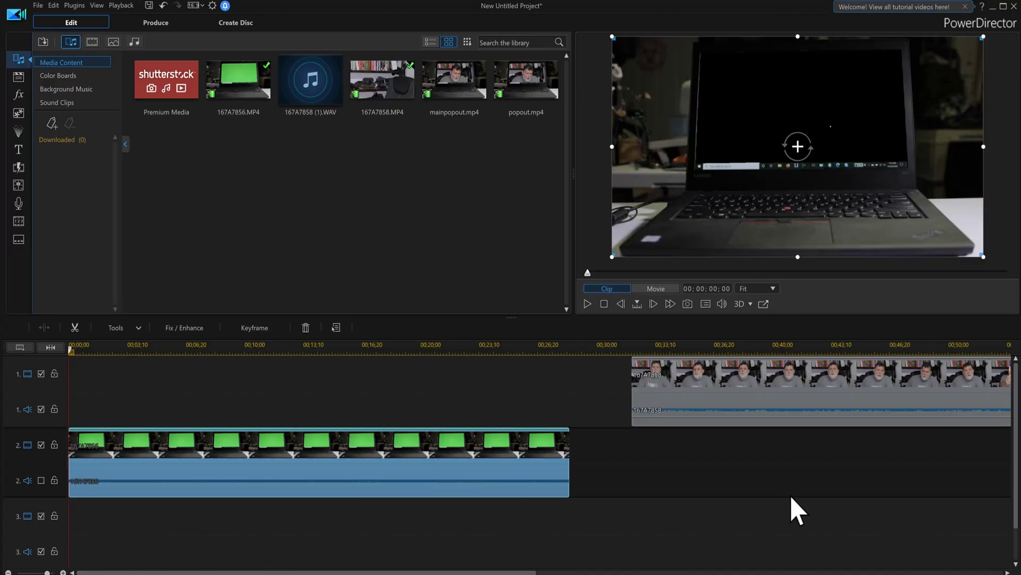
Step: Move the presenter clip to 00:00, then split the laptop clip at 22;05 and delete its tail
{"action": "left_click", "coordinate": [796, 396]}
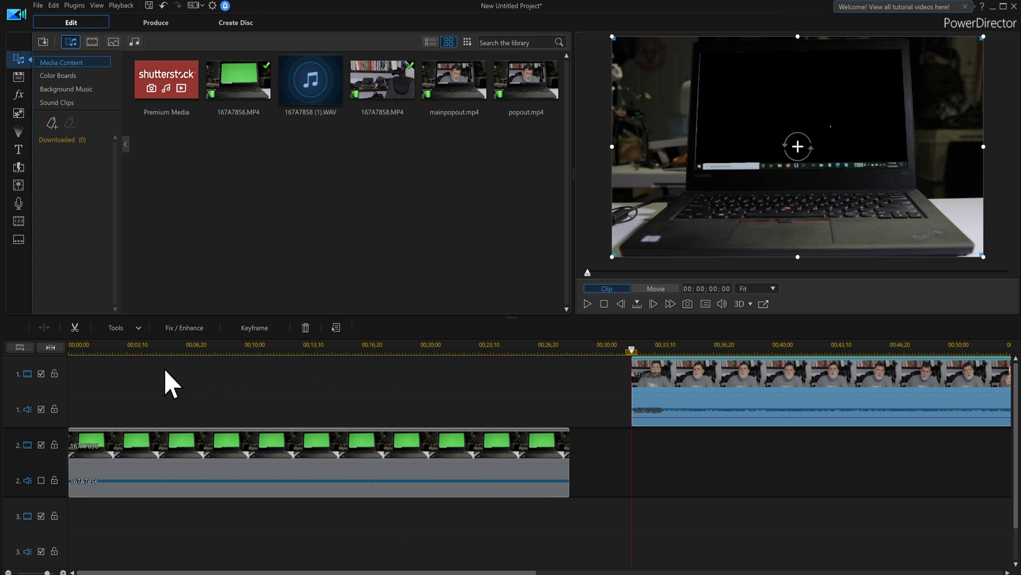
{"action": "left_click_drag", "start_coordinate": [170, 382], "coordinate": [169, 381]}
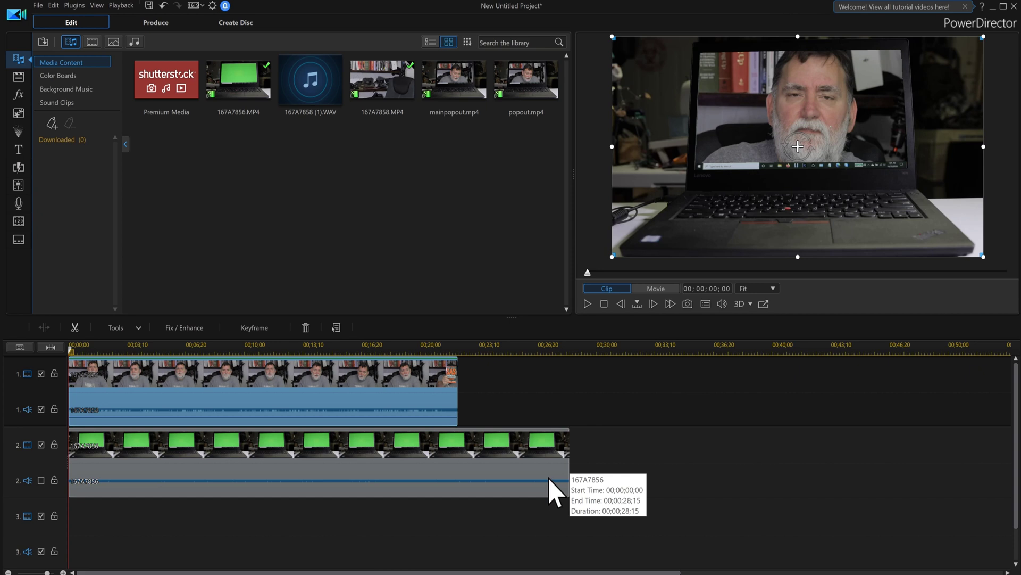
{"action": "left_click", "coordinate": [489, 469]}
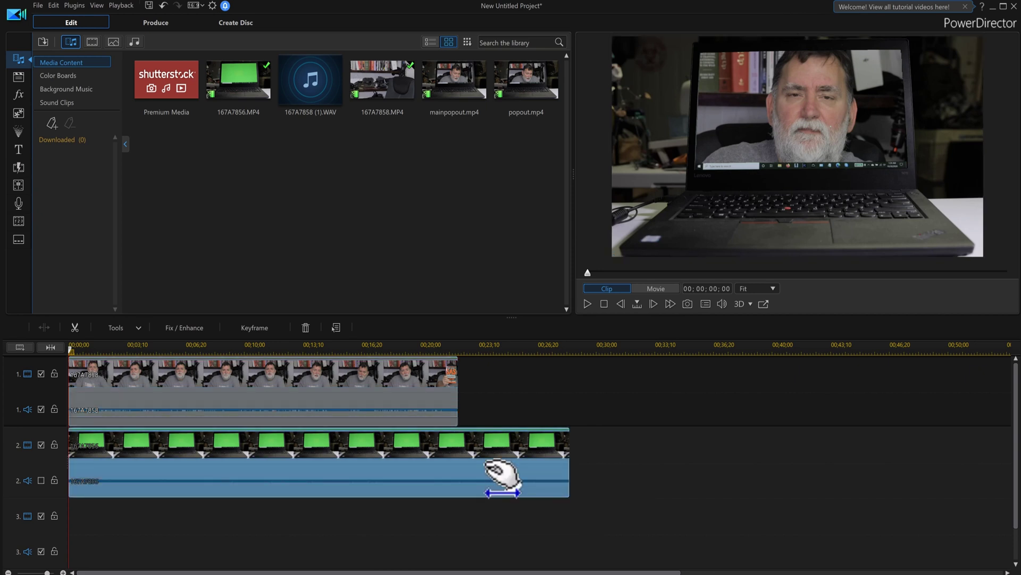
{"action": "left_click", "coordinate": [474, 349]}
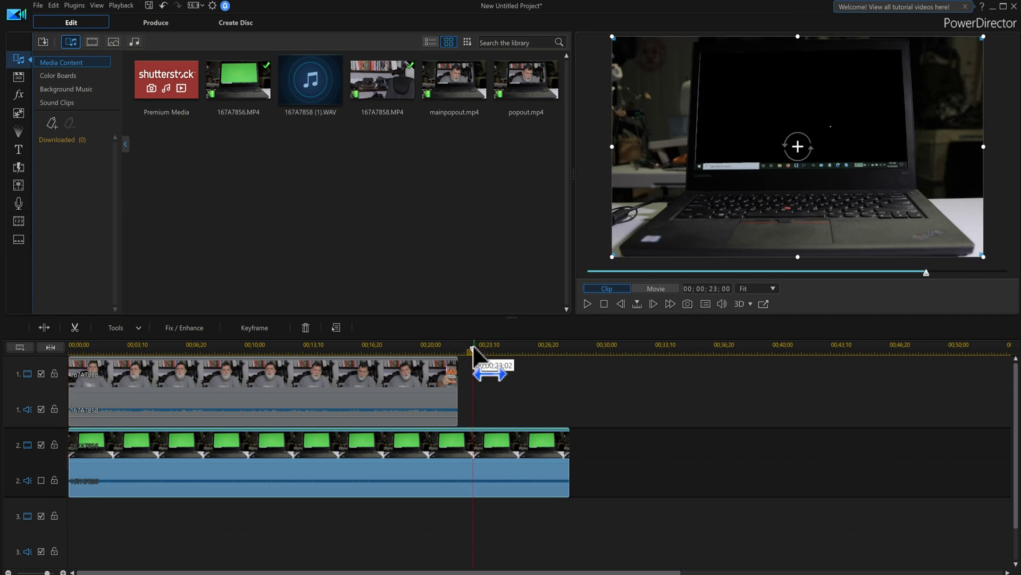
{"action": "left_click_drag", "start_coordinate": [473, 347], "coordinate": [458, 347]}
{"action": "left_click", "coordinate": [457, 470]}
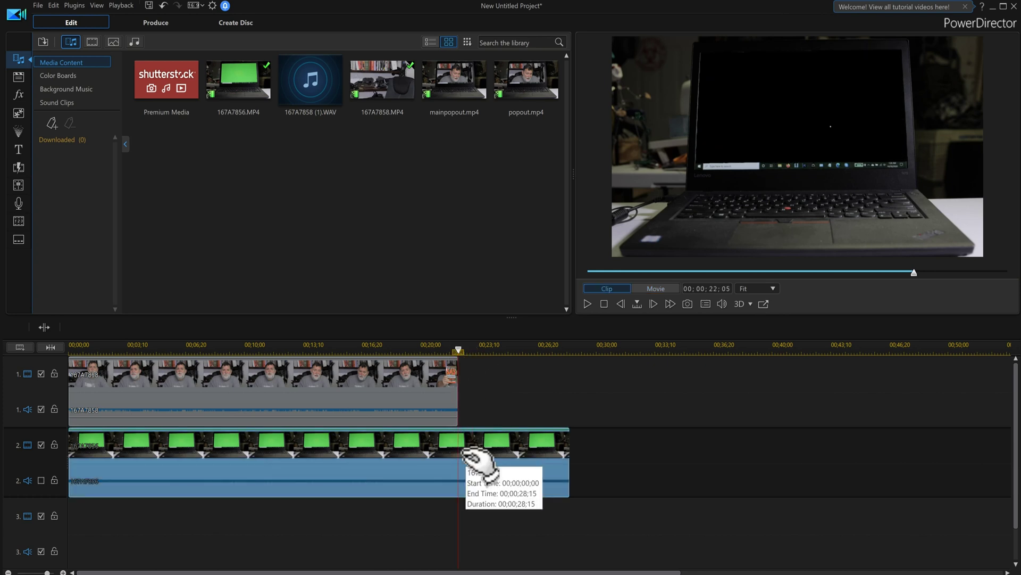
{"action": "left_click", "coordinate": [44, 328]}
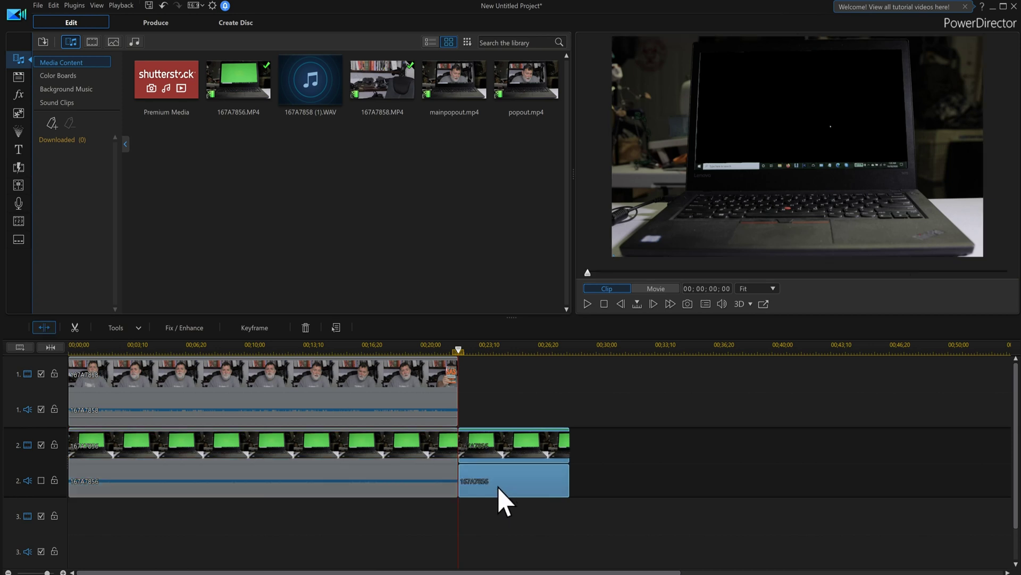
{"action": "key", "text": "Delete"}
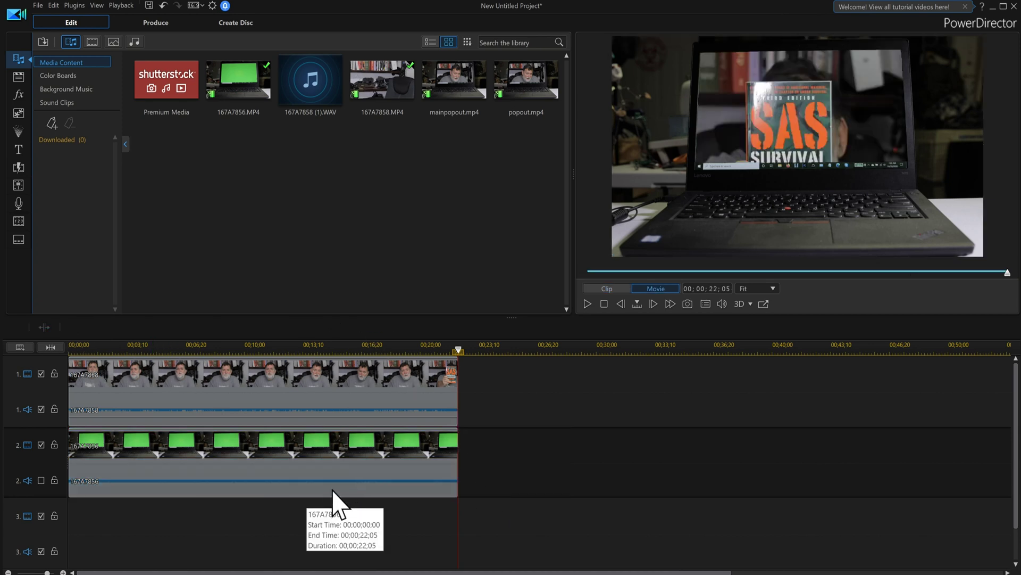
{"action": "left_click", "coordinate": [365, 422]}
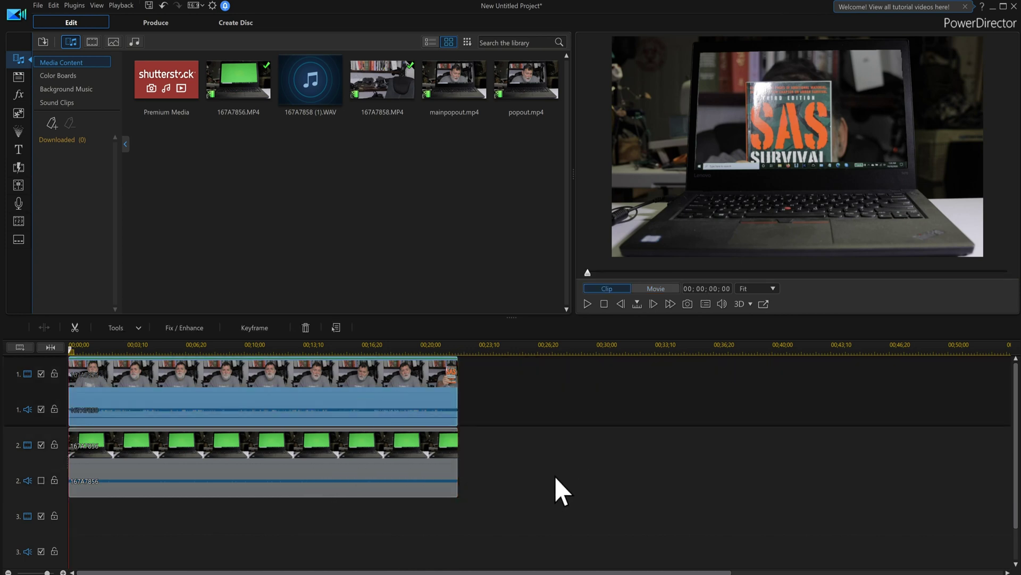
{"action": "left_click", "coordinate": [587, 304]}
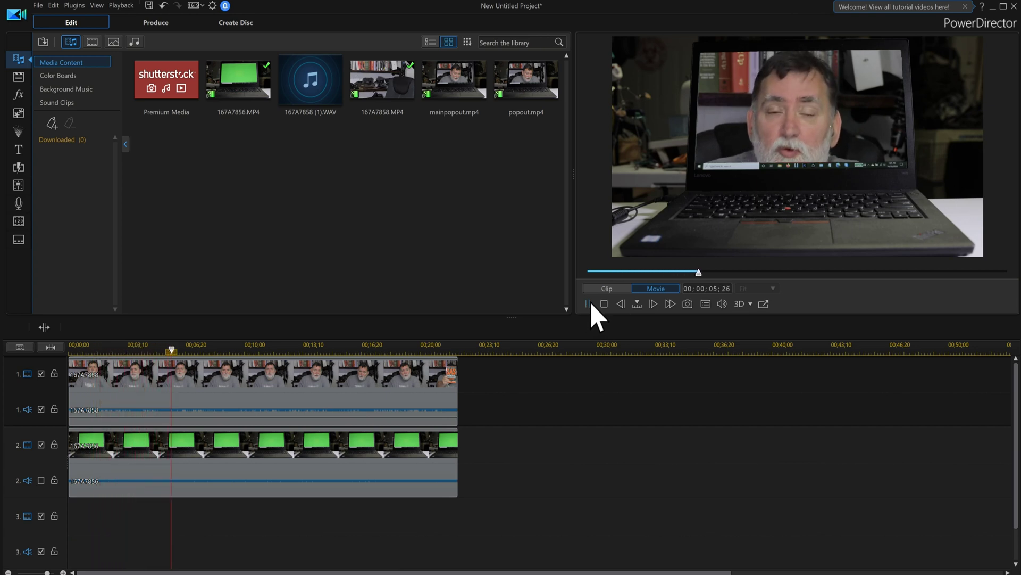
{"action": "left_click", "coordinate": [590, 305]}
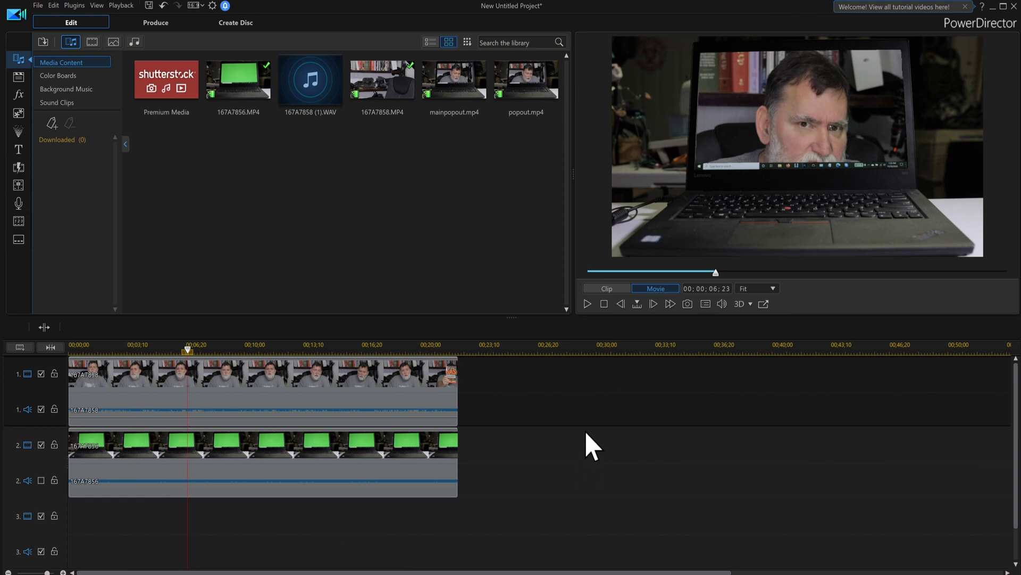
{"action": "left_click", "coordinate": [355, 412]}
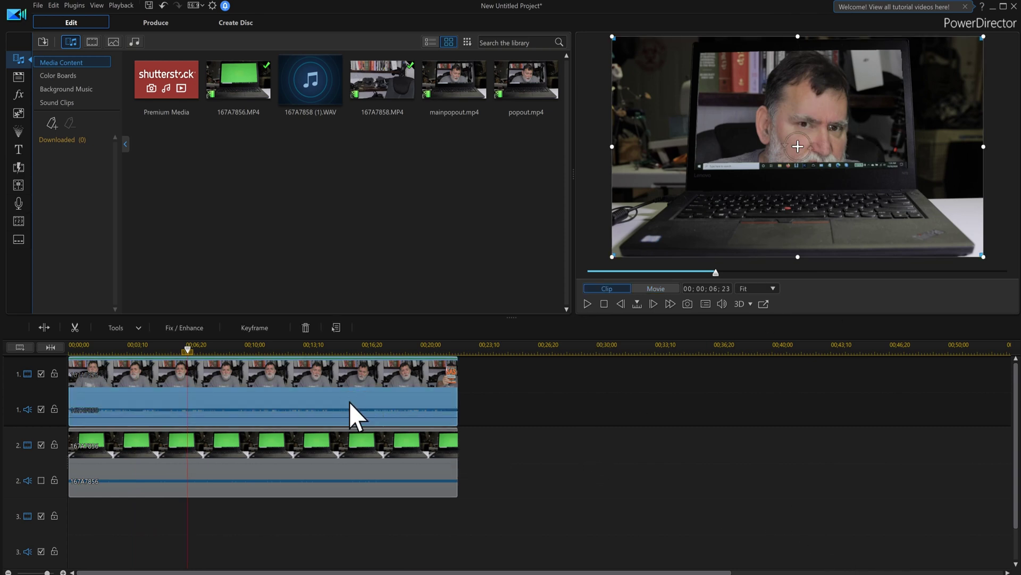
Step: Open the presenter clip in PiP Designer, shrink it, and move it up over the laptop screen
{"action": "double_click", "coordinate": [350, 403]}
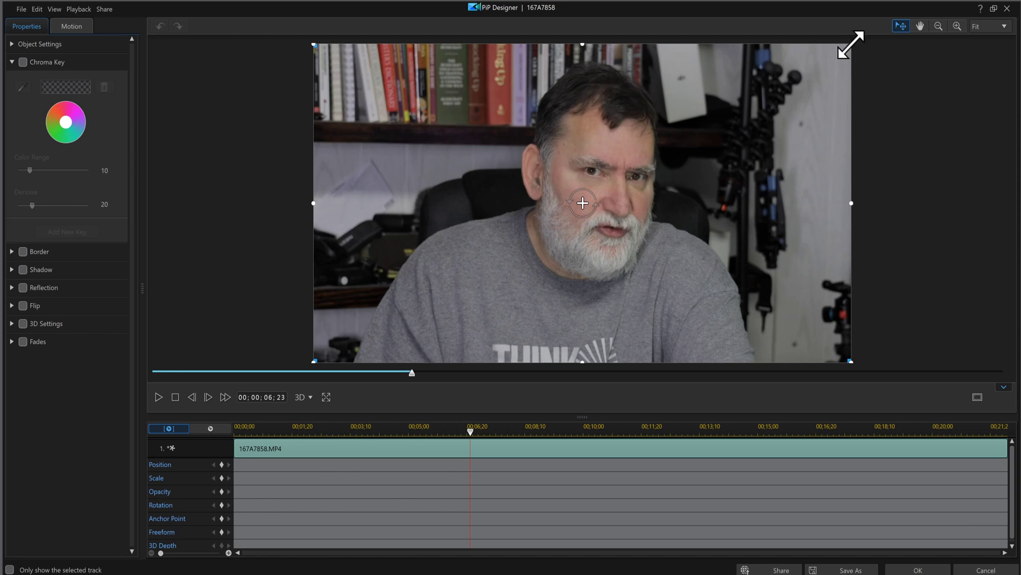
{"action": "left_click_drag", "start_coordinate": [848, 54], "coordinate": [756, 150]}
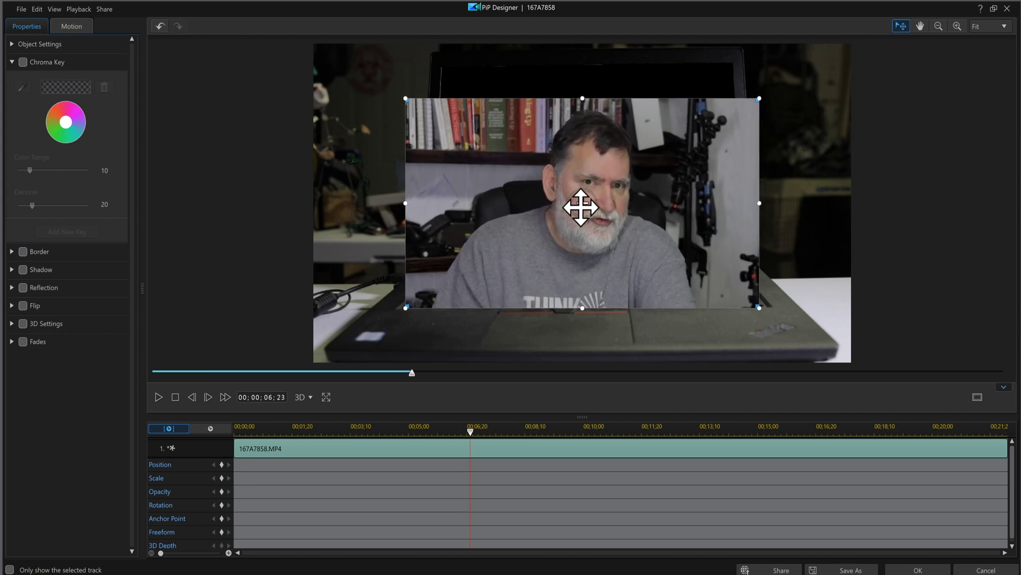
{"action": "left_click_drag", "start_coordinate": [581, 210], "coordinate": [591, 167]}
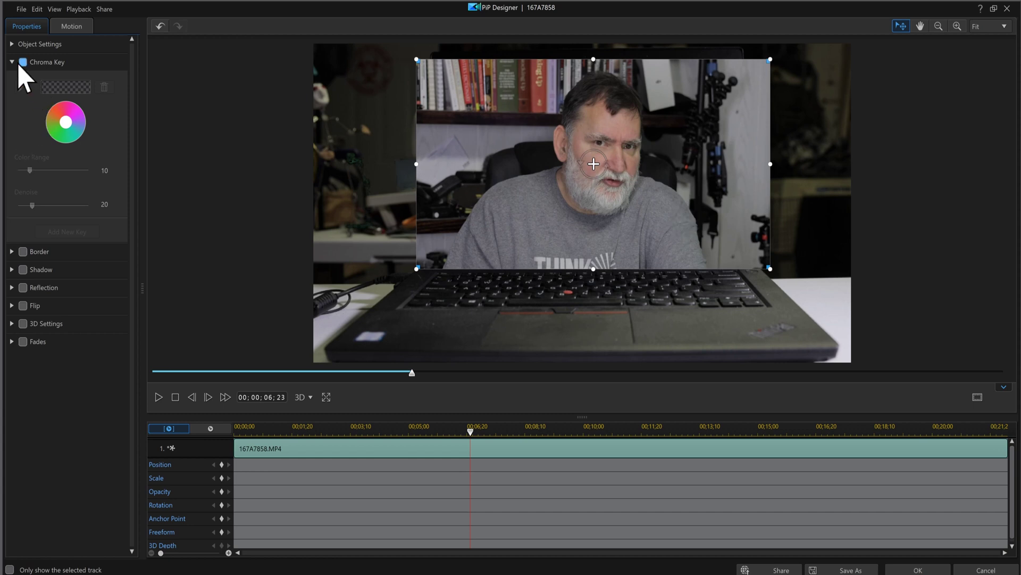
Step: Fine-tune the presenter video to 0.540 × 0.704 at position 0.515, 0.385
{"action": "left_click", "coordinate": [12, 44]}
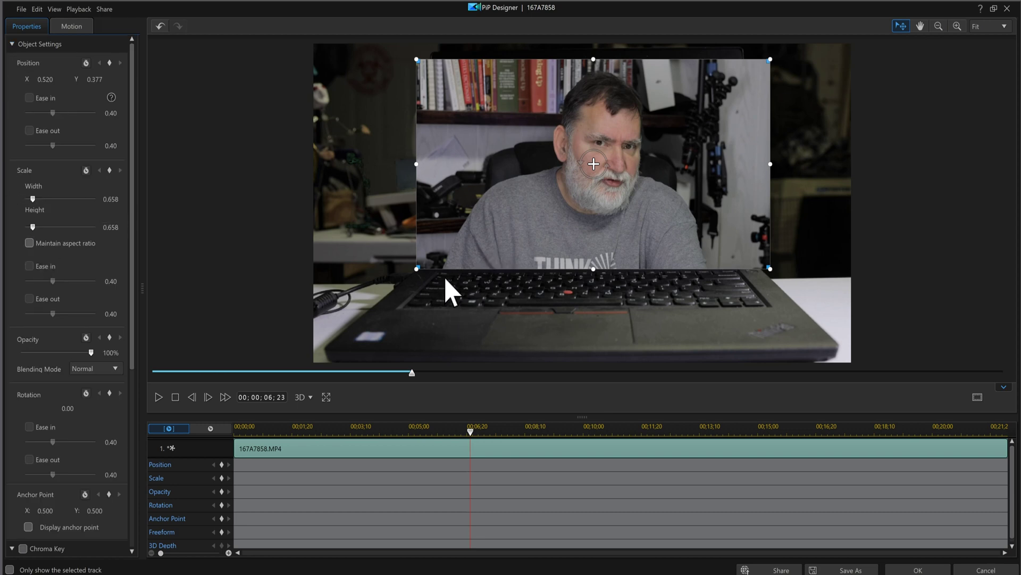
{"action": "left_click_drag", "start_coordinate": [416, 163], "coordinate": [439, 157]}
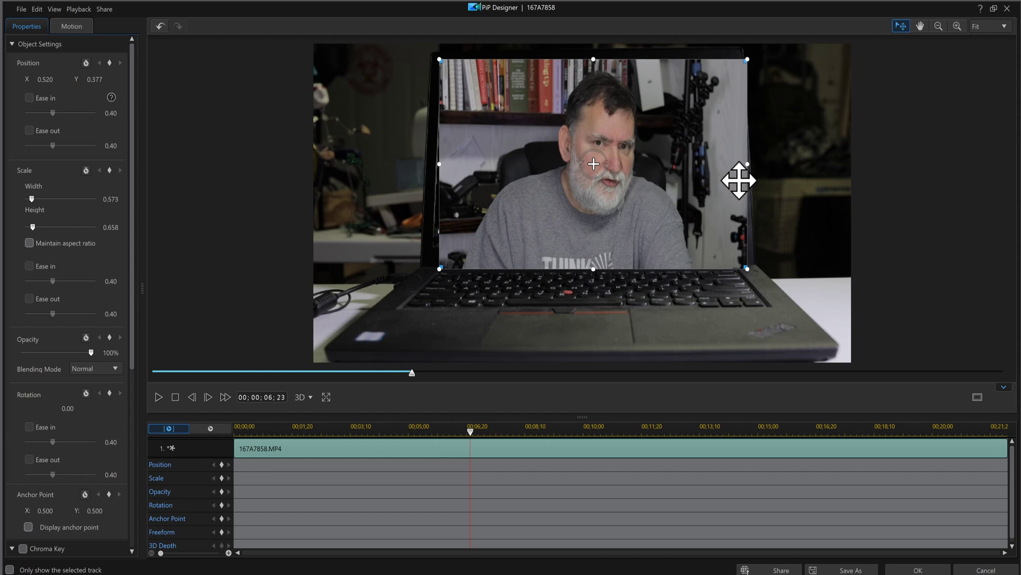
{"action": "mouse_move", "coordinate": [743, 162]}
{"action": "left_mouse_down"}
{"action": "mouse_move", "coordinate": [711, 160]}
{"action": "mouse_move", "coordinate": [738, 156]}
{"action": "left_mouse_up"}
{"action": "left_click_drag", "start_coordinate": [447, 164], "coordinate": [448, 163]}
{"action": "left_click_drag", "start_coordinate": [594, 169], "coordinate": [588, 170]}
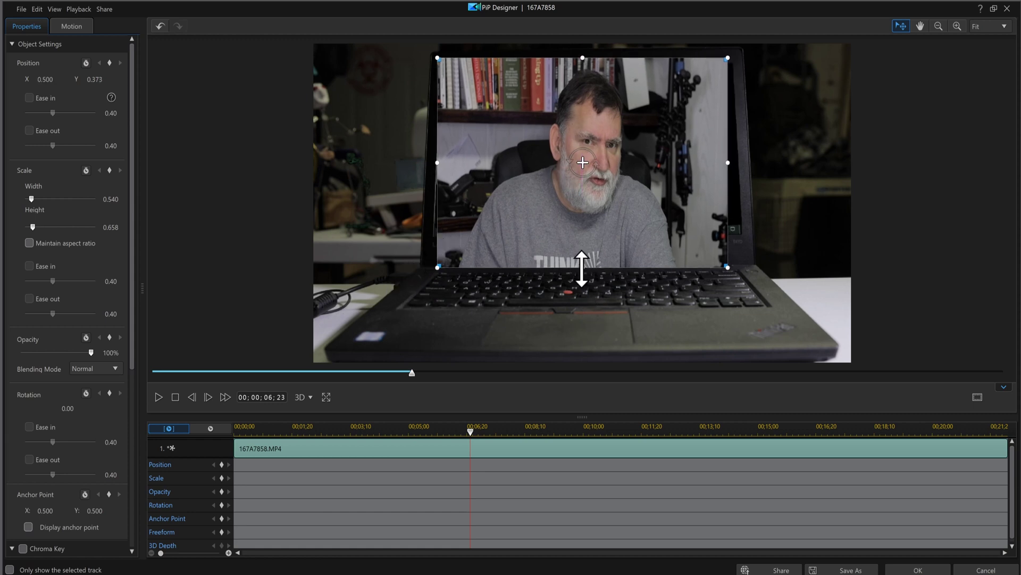
{"action": "left_click_drag", "start_coordinate": [581, 267], "coordinate": [582, 275]}
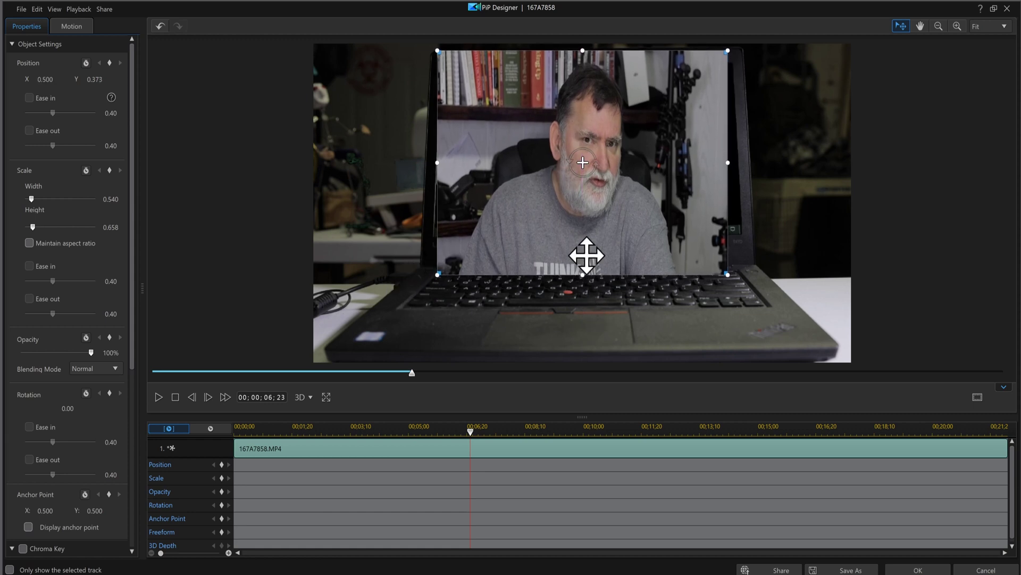
{"action": "left_click_drag", "start_coordinate": [584, 165], "coordinate": [590, 168]}
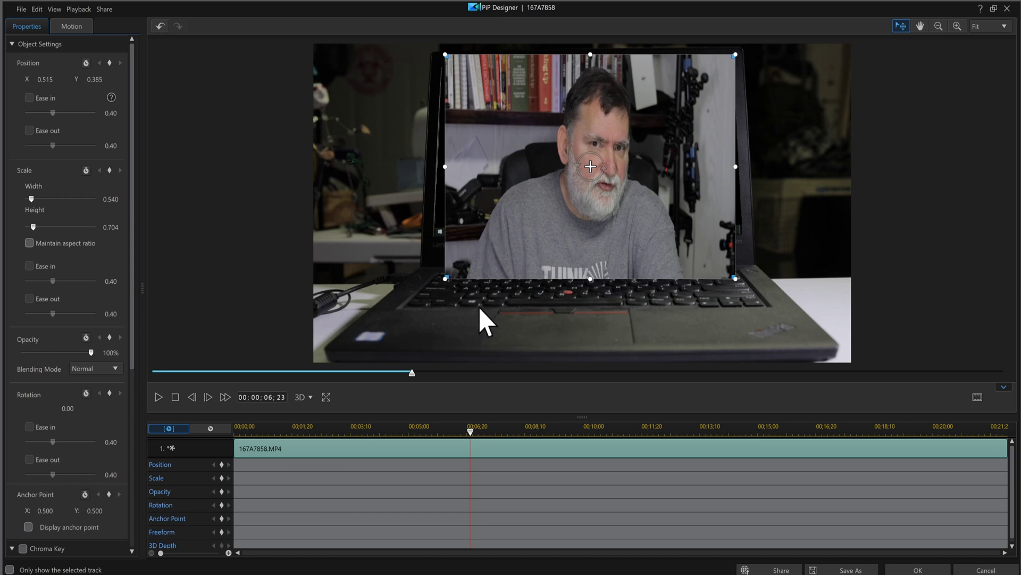
Step: Apply the PiP changes and play the composite from about 19 seconds
{"action": "left_click", "coordinate": [902, 570]}
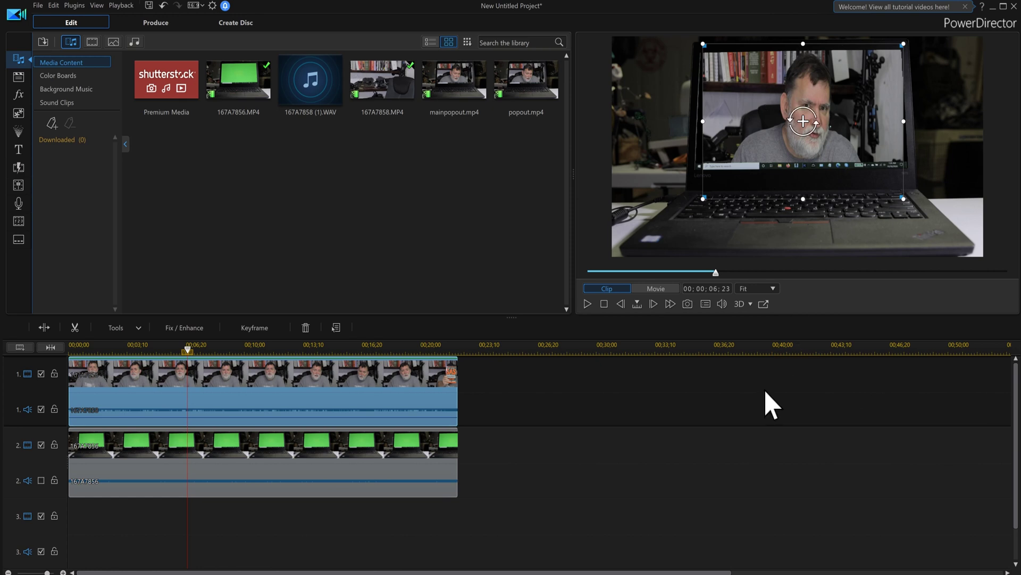
{"action": "left_click", "coordinate": [409, 347]}
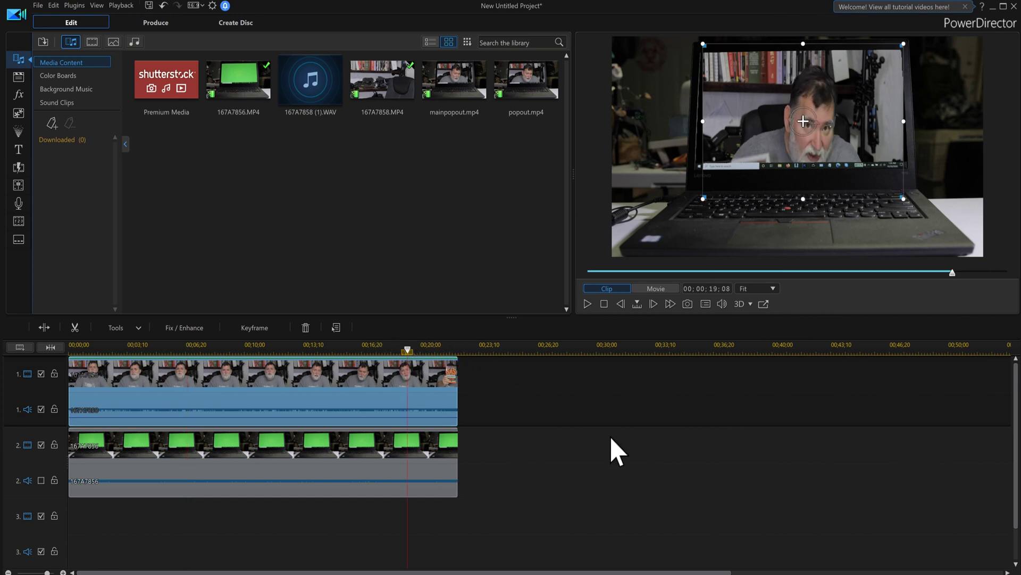
{"action": "left_click", "coordinate": [588, 304]}
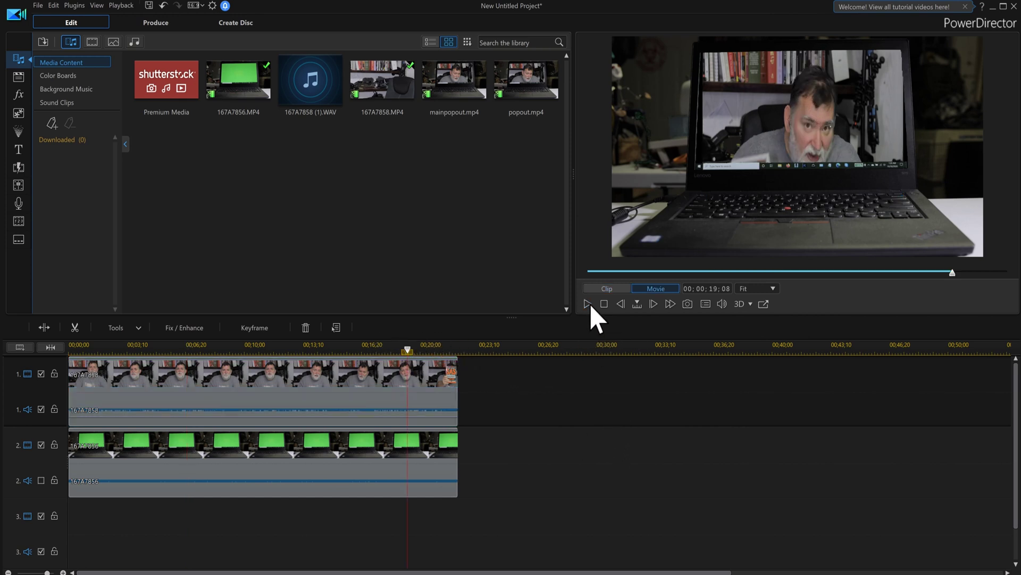
{"action": "left_click", "coordinate": [588, 305]}
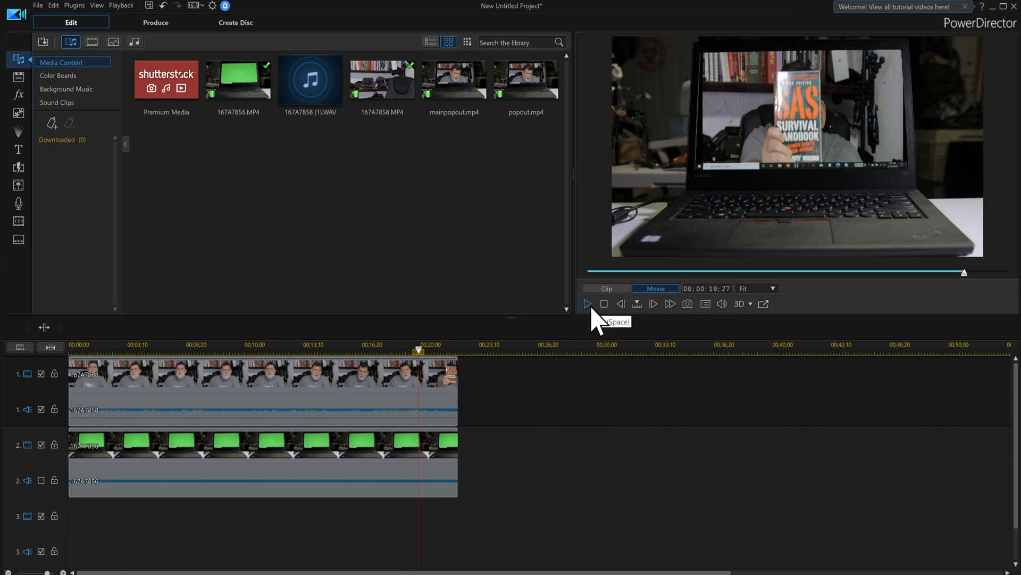
Step: Step frame by frame to 00;00;19;23 where the book is held up, and select the presenter clip
{"action": "left_click", "coordinate": [620, 304]}
{"action": "left_click", "coordinate": [620, 304]}
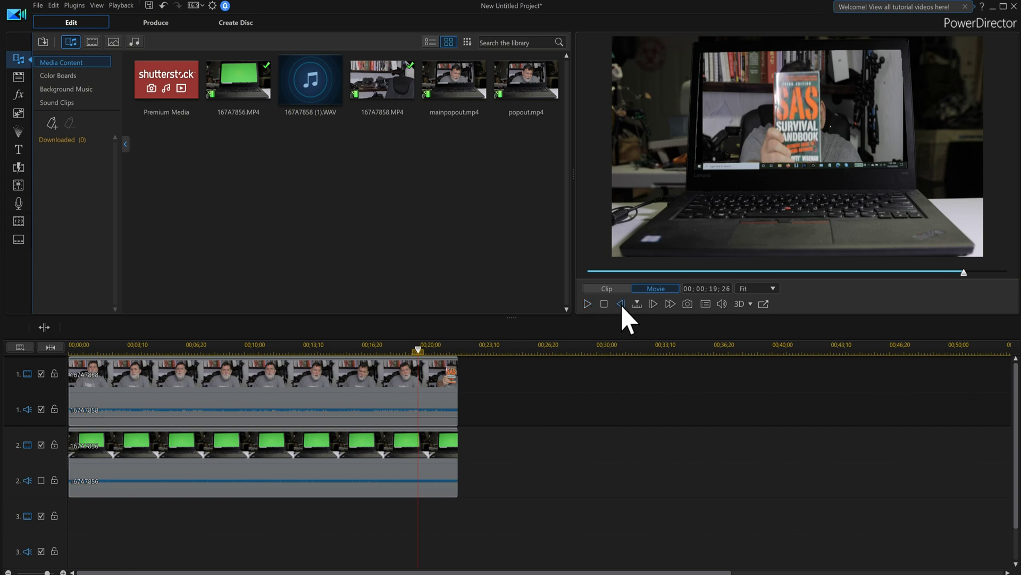
{"action": "left_click", "coordinate": [621, 303]}
{"action": "left_click", "coordinate": [620, 304]}
{"action": "left_click", "coordinate": [621, 304]}
{"action": "left_click", "coordinate": [621, 304]}
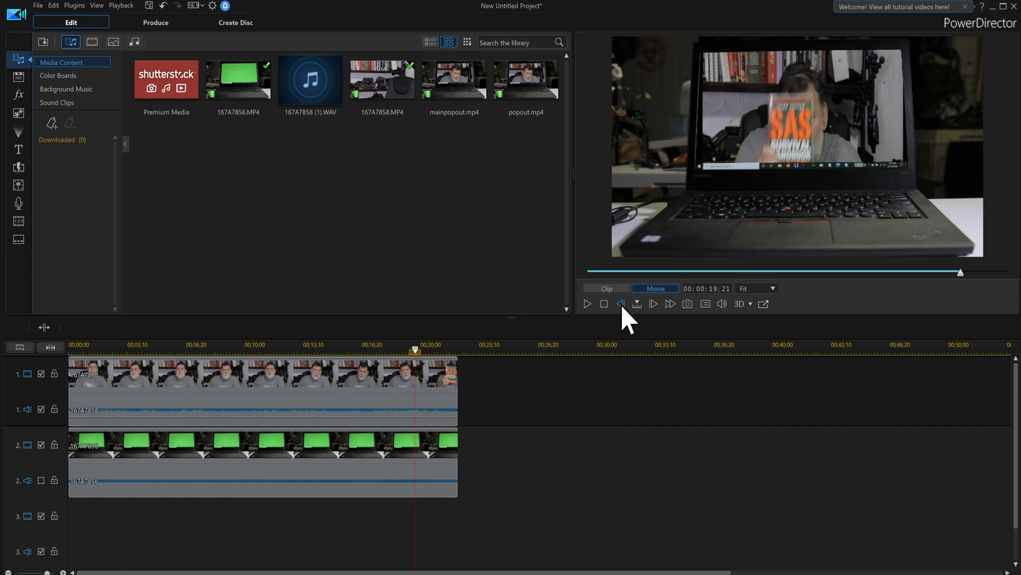
{"action": "left_click", "coordinate": [652, 307]}
{"action": "left_click", "coordinate": [652, 307]}
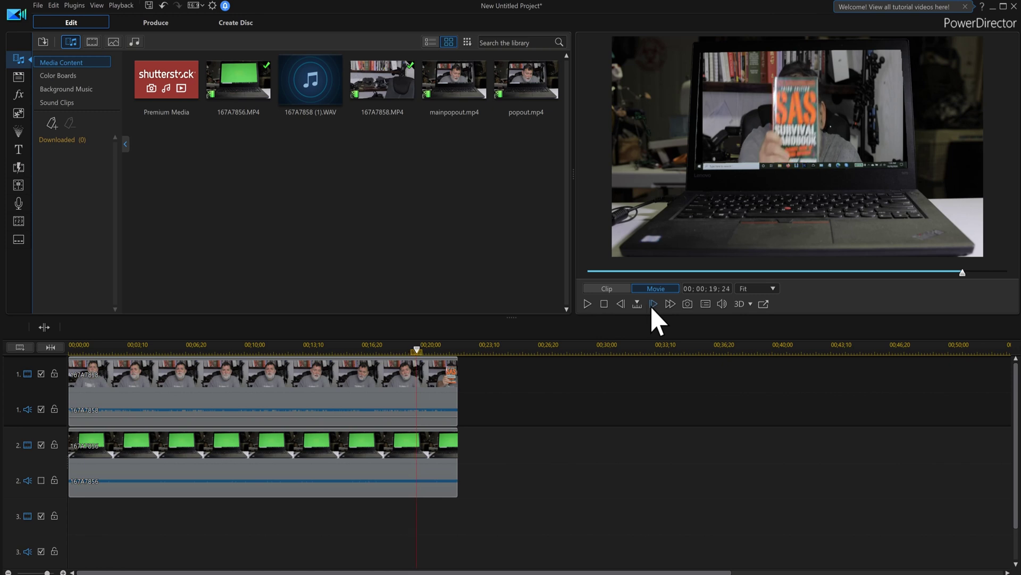
{"action": "left_click", "coordinate": [621, 305]}
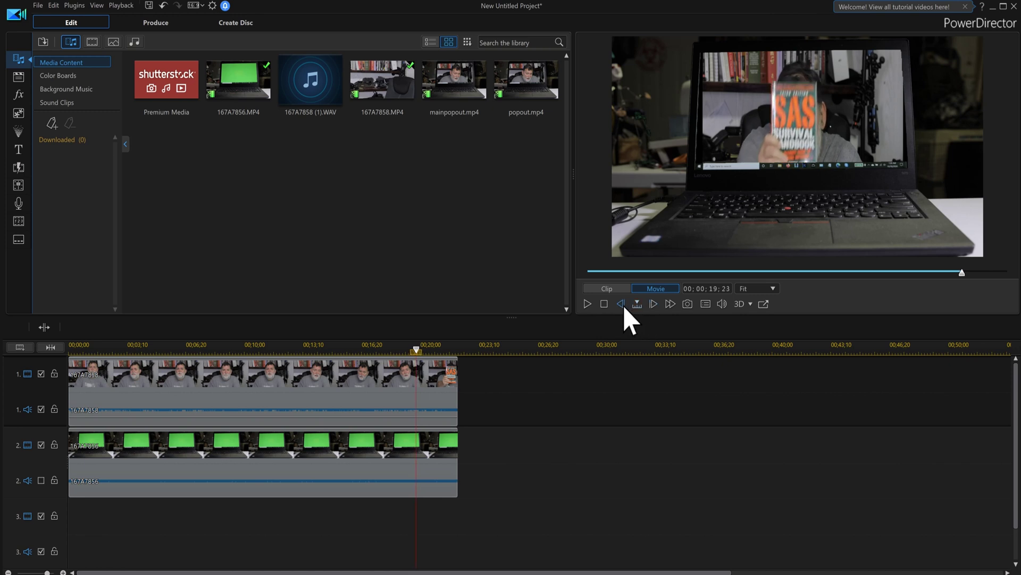
{"action": "left_click", "coordinate": [435, 401]}
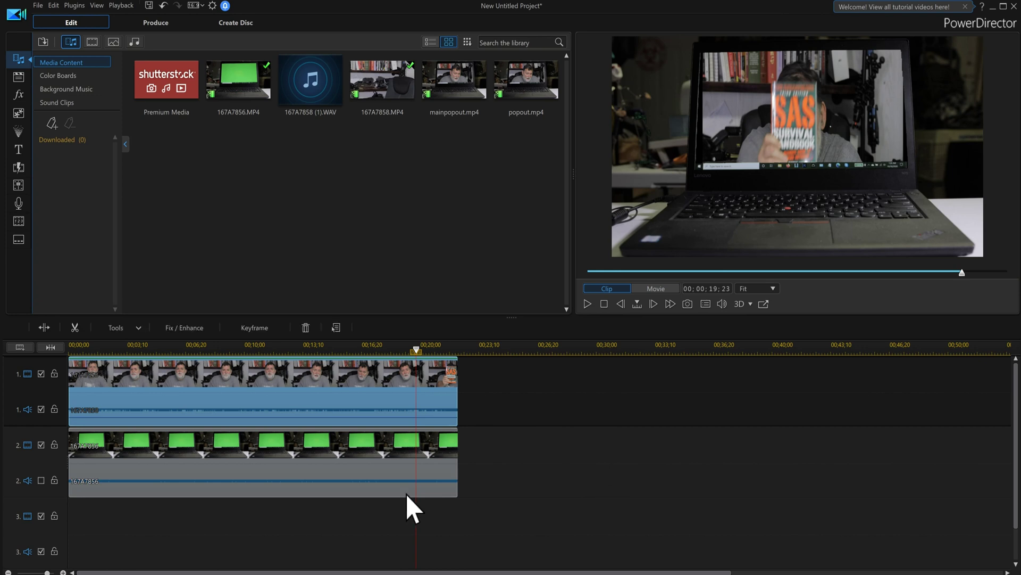
Step: Split the presenter clip at 19;23 and copy its end section
{"action": "left_click", "coordinate": [44, 327]}
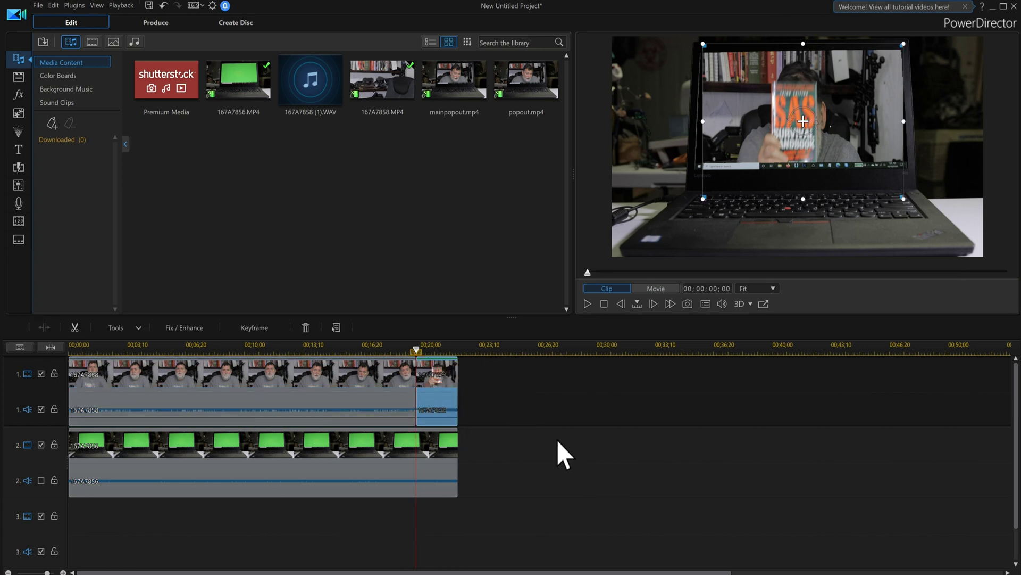
{"action": "right_click", "coordinate": [430, 389]}
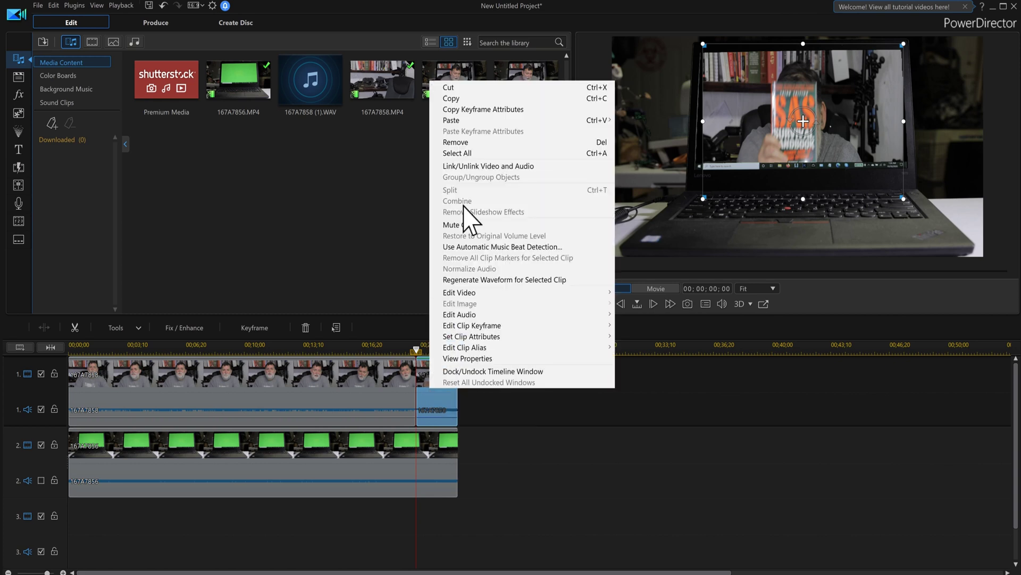
{"action": "left_click", "coordinate": [450, 99]}
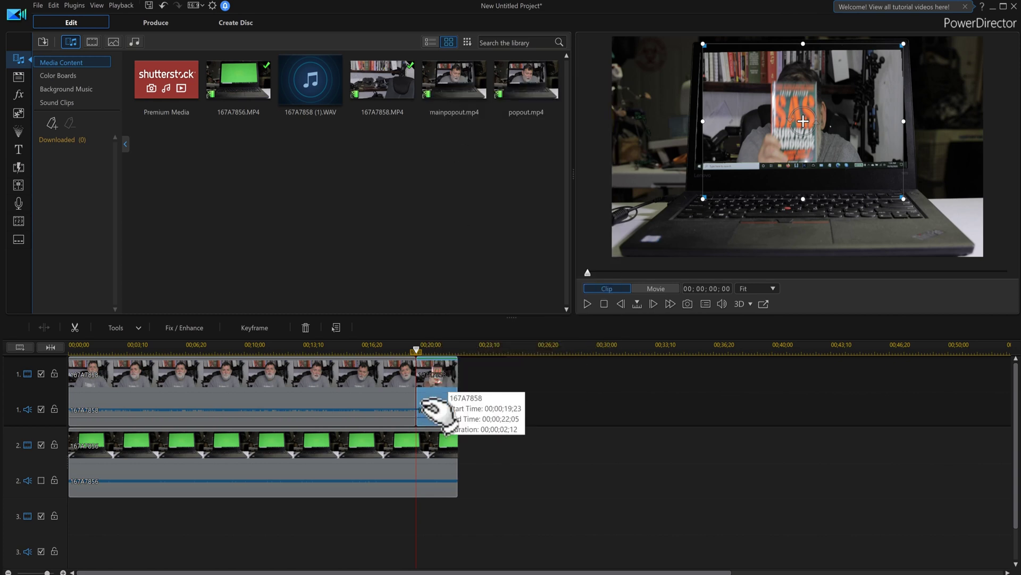
Step: Paste the copied section and place it on track 3 starting at 19;23
{"action": "left_click", "coordinate": [524, 349]}
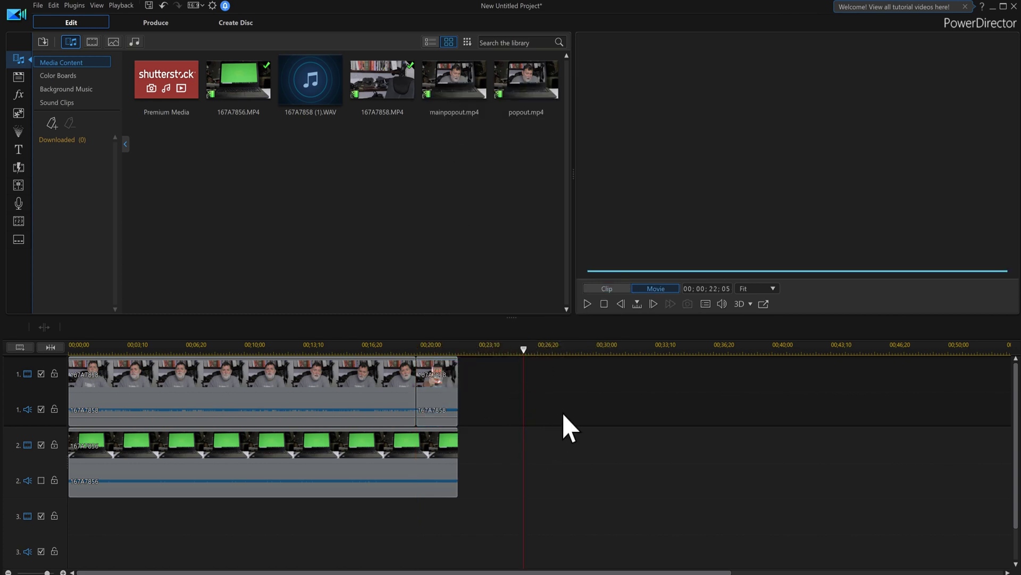
{"action": "right_click", "coordinate": [564, 417]}
{"action": "left_click", "coordinate": [599, 211]}
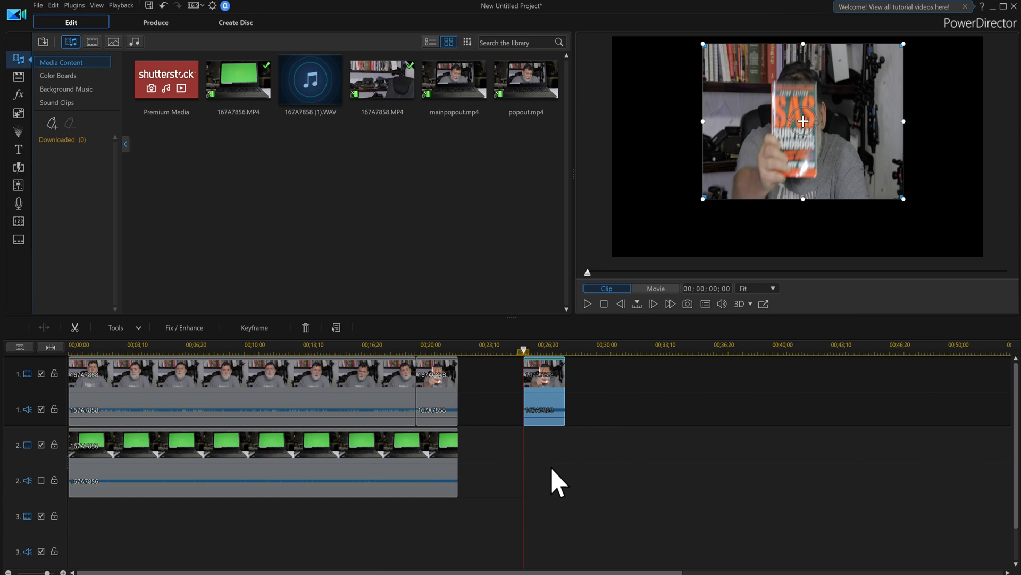
{"action": "left_click_drag", "start_coordinate": [545, 391], "coordinate": [442, 526]}
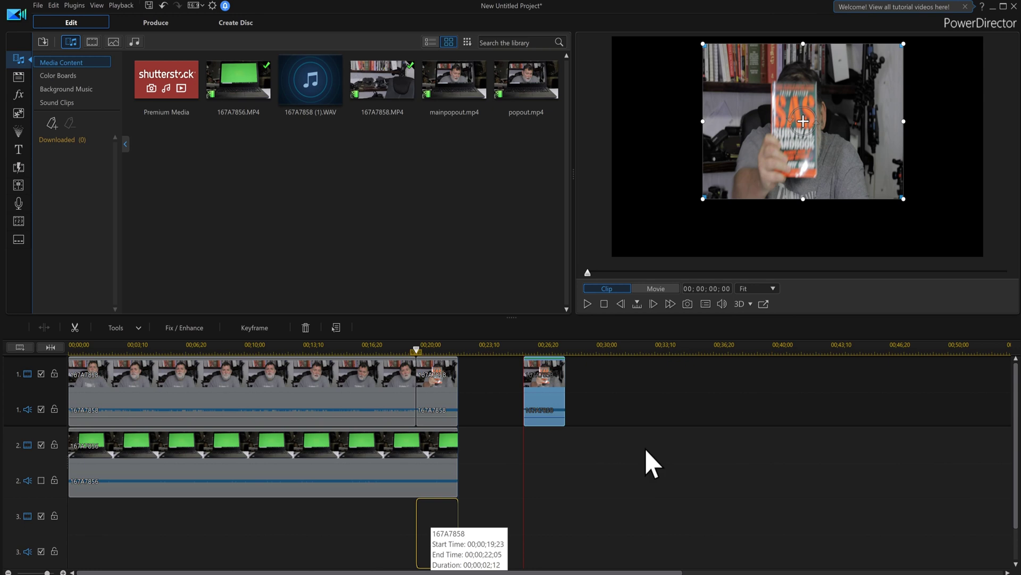
{"action": "left_click_drag", "start_coordinate": [652, 463], "coordinate": [652, 463]}
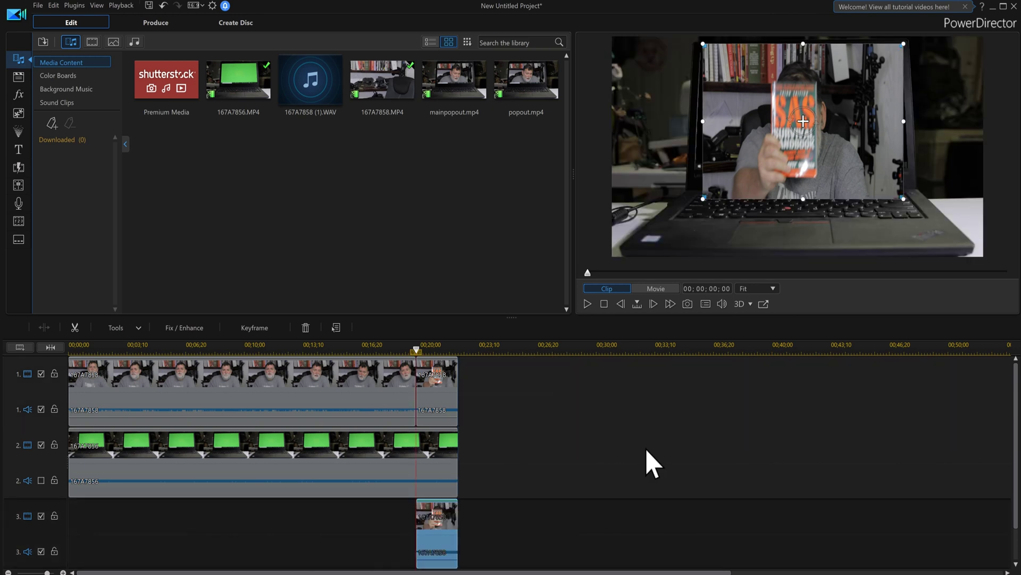
Step: Play the result from 18;13 to check the book section overlay
{"action": "left_click", "coordinate": [392, 349]}
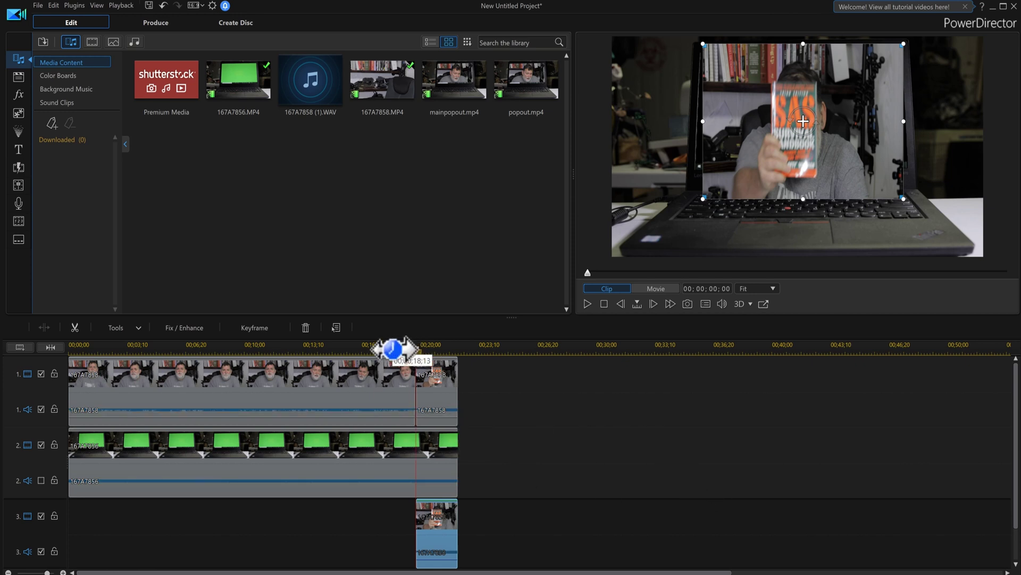
{"action": "left_click", "coordinate": [587, 303]}
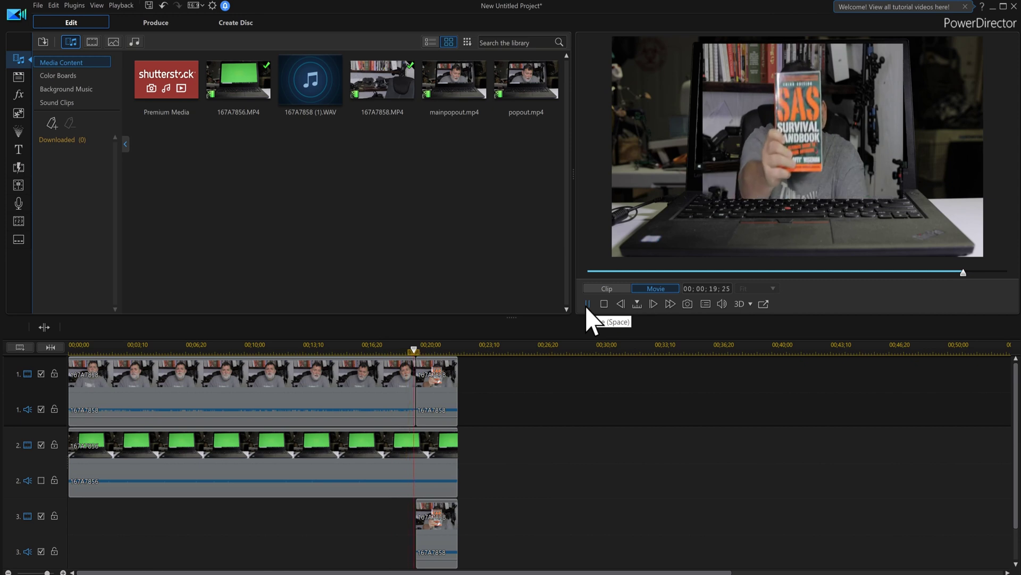
{"action": "left_click", "coordinate": [587, 304]}
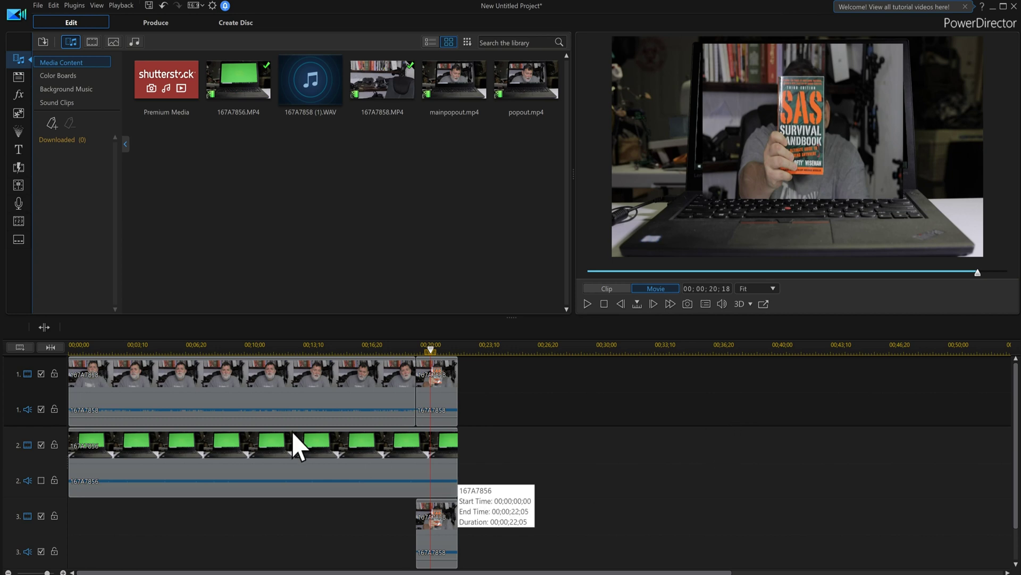
Step: Select the copied book section on track 3 and choose Mask Designer from Tools
{"action": "left_click", "coordinate": [273, 405]}
{"action": "left_click", "coordinate": [425, 410]}
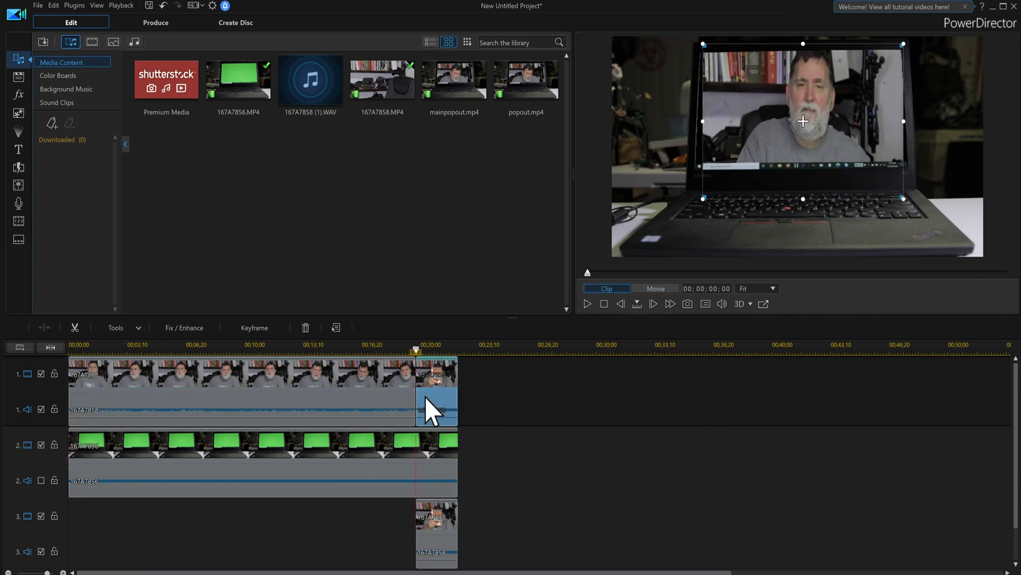
{"action": "left_click", "coordinate": [447, 543]}
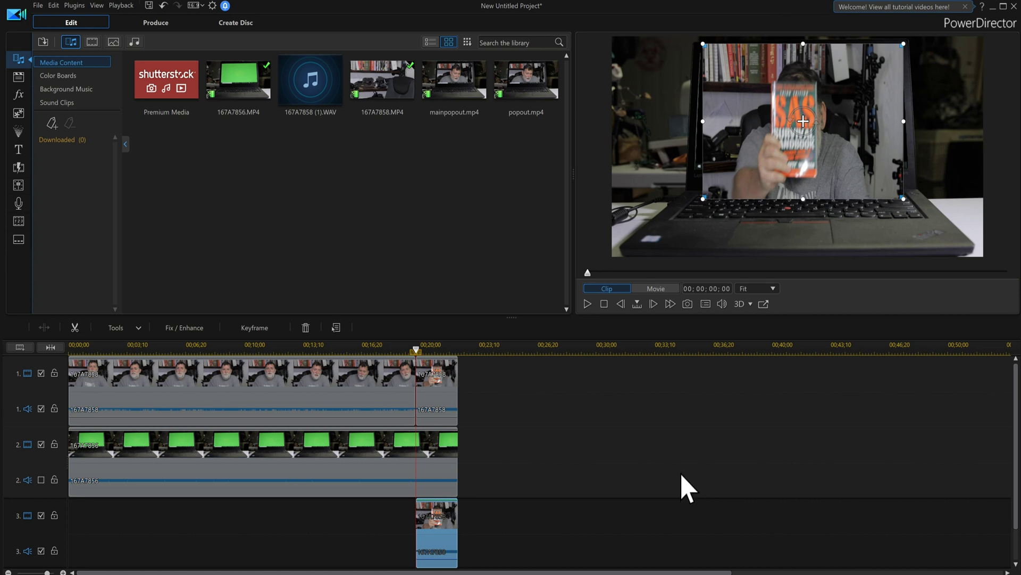
{"action": "left_click", "coordinate": [139, 329]}
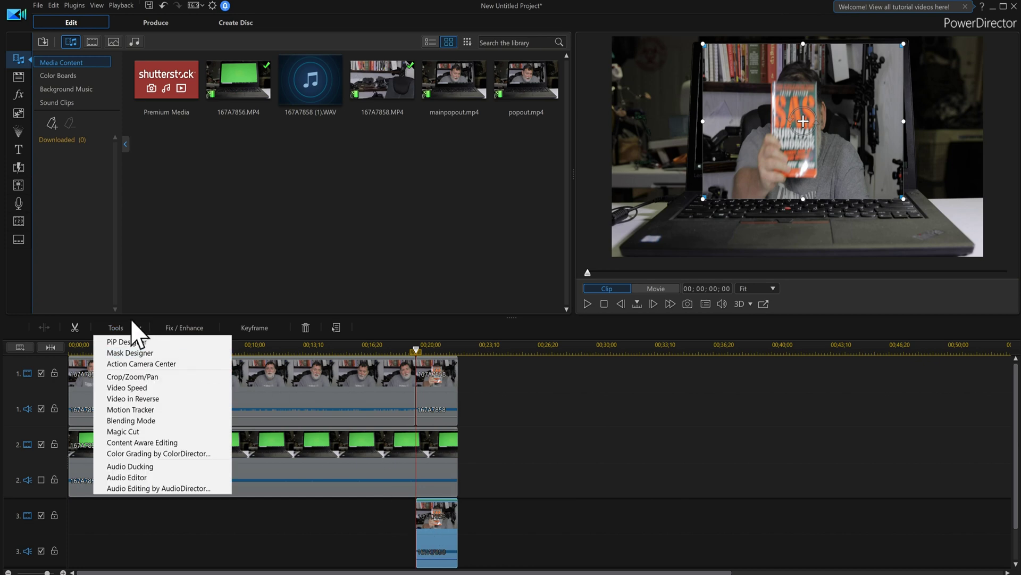
{"action": "left_click", "coordinate": [145, 353]}
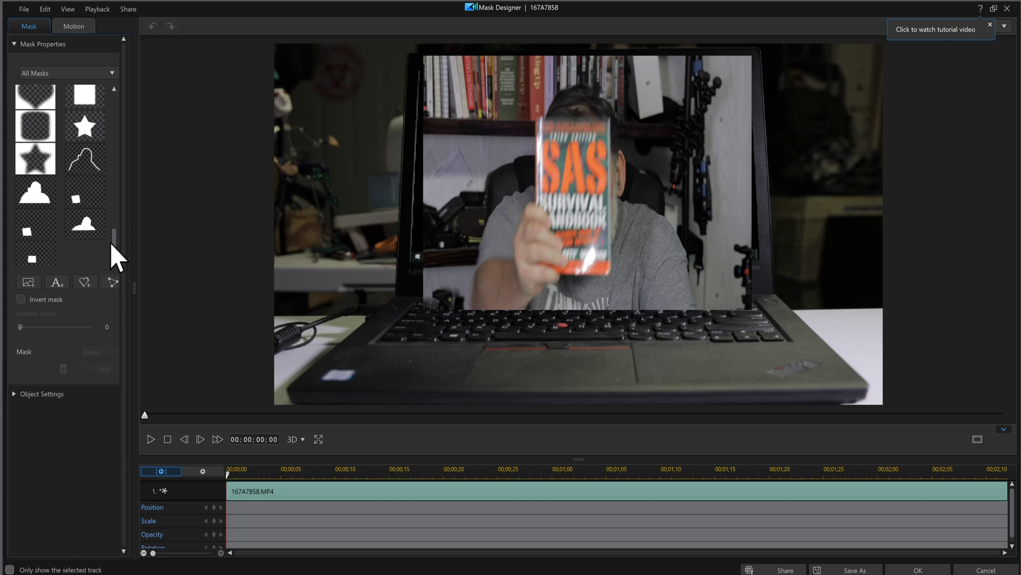
Step: Choose no preset mask shape and create a new custom freehand mask, Mask1
{"action": "left_click_drag", "start_coordinate": [113, 244], "coordinate": [124, 79]}
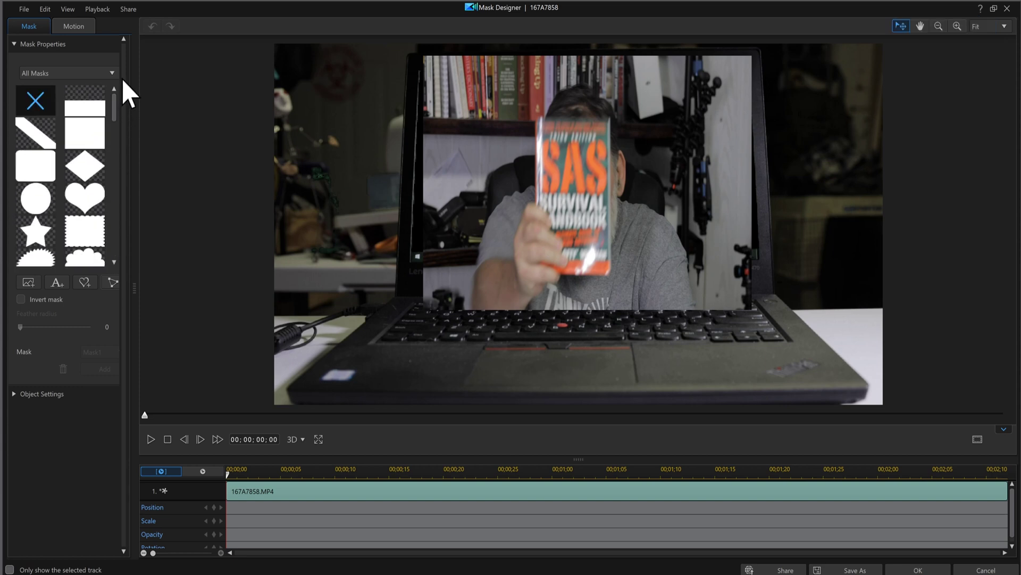
{"action": "left_click", "coordinate": [35, 109]}
{"action": "left_click_drag", "start_coordinate": [118, 118], "coordinate": [129, 285]}
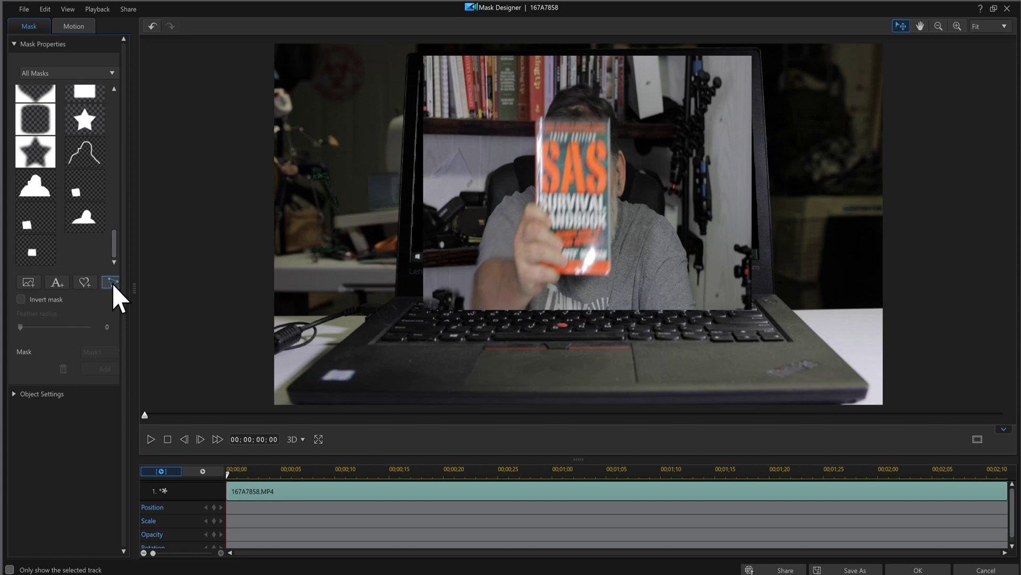
{"action": "left_click", "coordinate": [112, 283]}
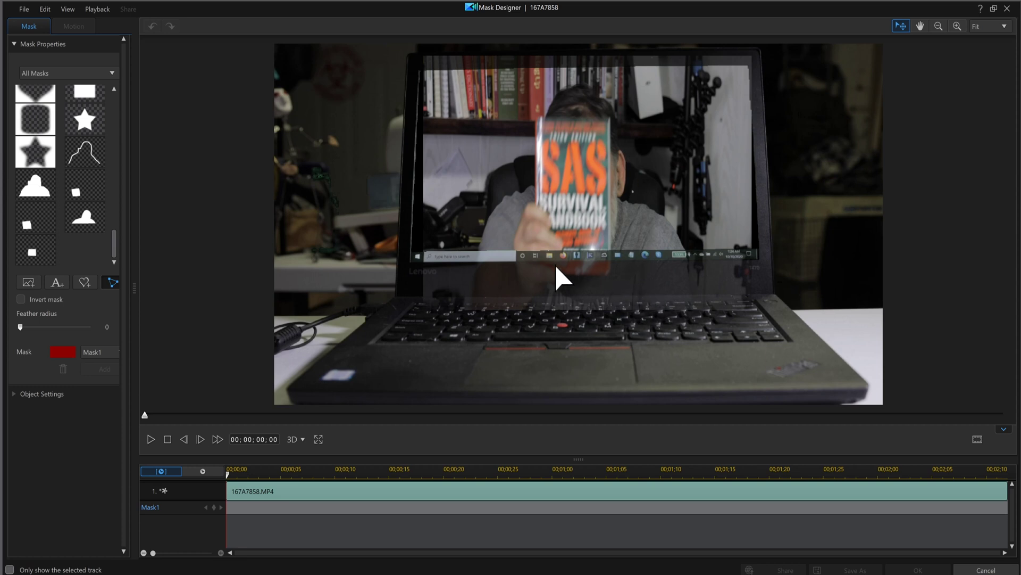
Step: Trace a closed four-point mask outline around the held-up book
{"action": "left_click", "coordinate": [513, 246]}
{"action": "left_click", "coordinate": [535, 199]}
{"action": "left_click", "coordinate": [572, 198]}
{"action": "left_click", "coordinate": [609, 247]}
{"action": "left_click", "coordinate": [513, 247]}
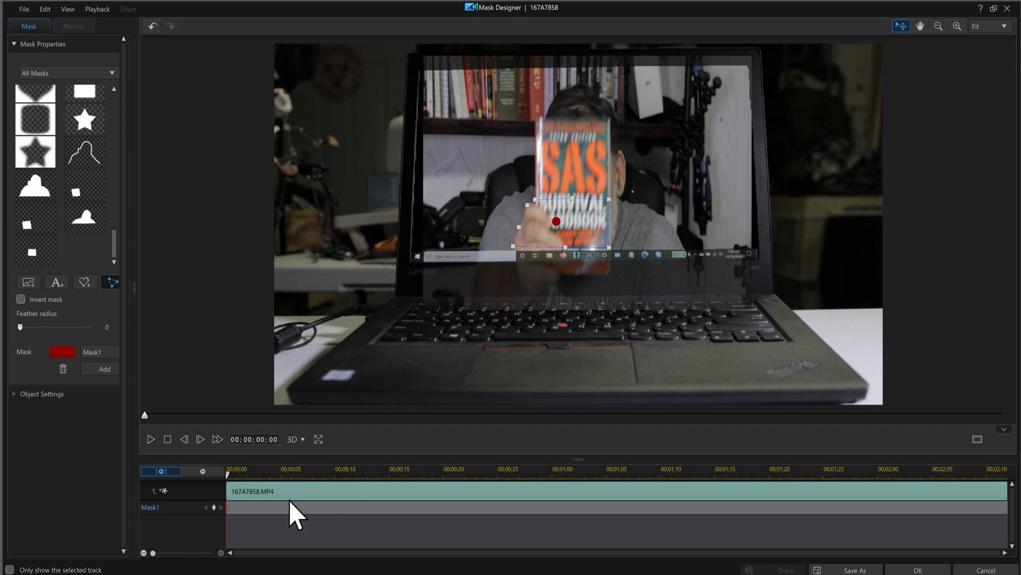
Step: Advance a frame and adjust Mask1's bottom-edge and corner points to follow the moving book
{"action": "left_click", "coordinate": [201, 439]}
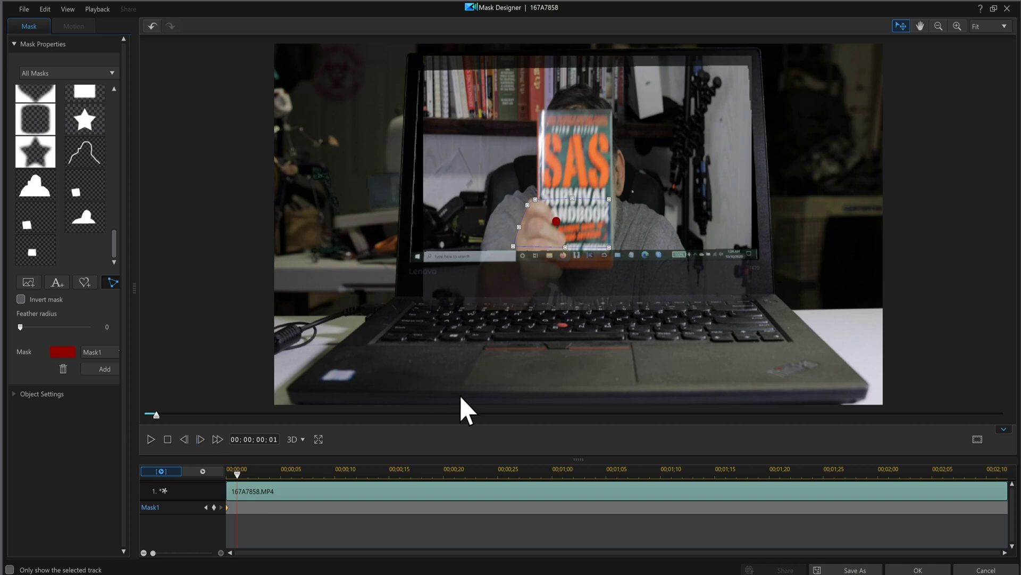
{"action": "left_click", "coordinate": [567, 251]}
{"action": "left_click", "coordinate": [609, 249]}
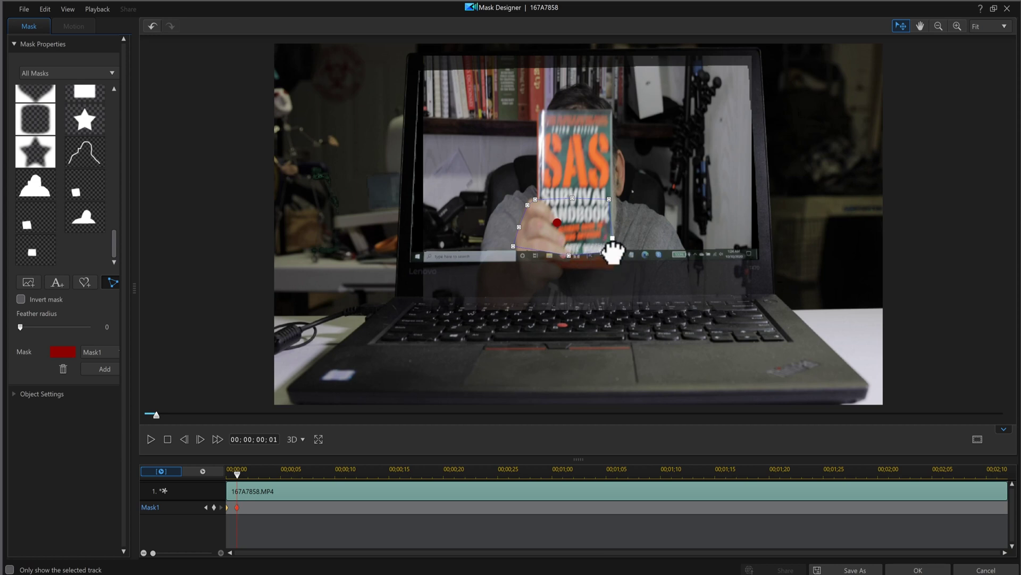
{"action": "left_click", "coordinate": [514, 247]}
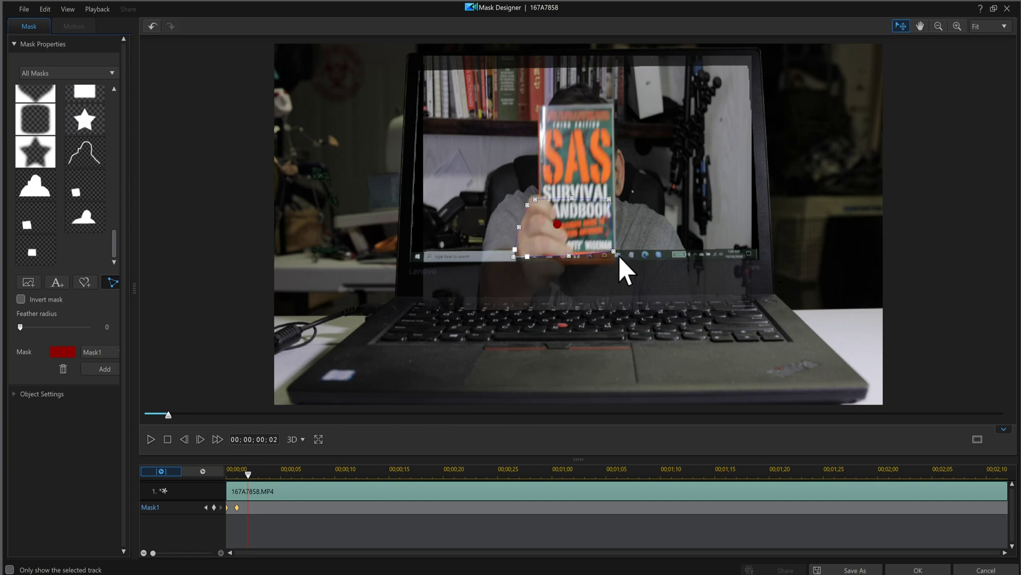
{"action": "left_click_drag", "start_coordinate": [613, 250], "coordinate": [615, 254]}
{"action": "left_click_drag", "start_coordinate": [568, 256], "coordinate": [567, 259]}
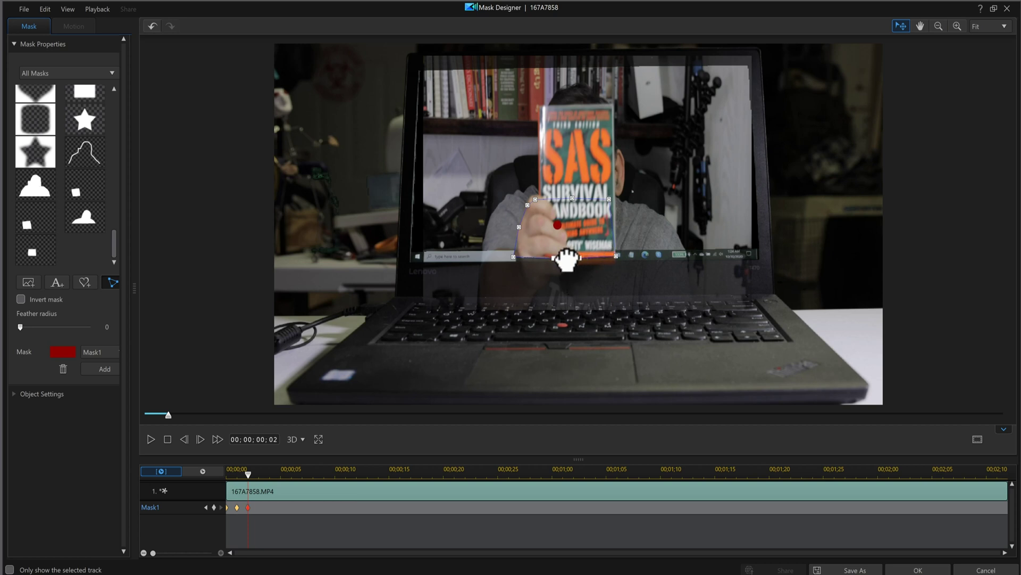
{"action": "left_click", "coordinate": [512, 253]}
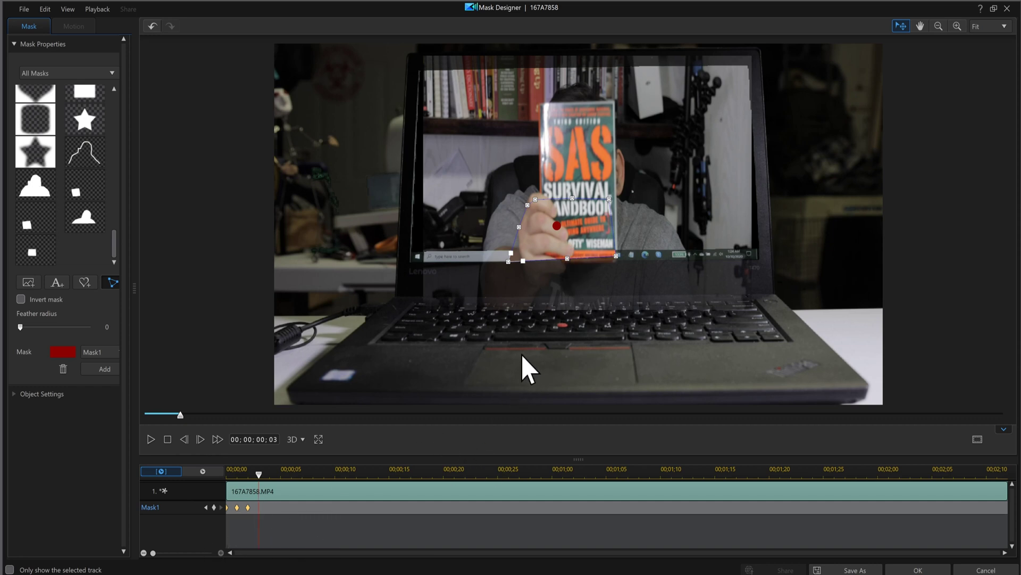
{"action": "left_click", "coordinate": [570, 262]}
{"action": "left_click", "coordinate": [616, 256]}
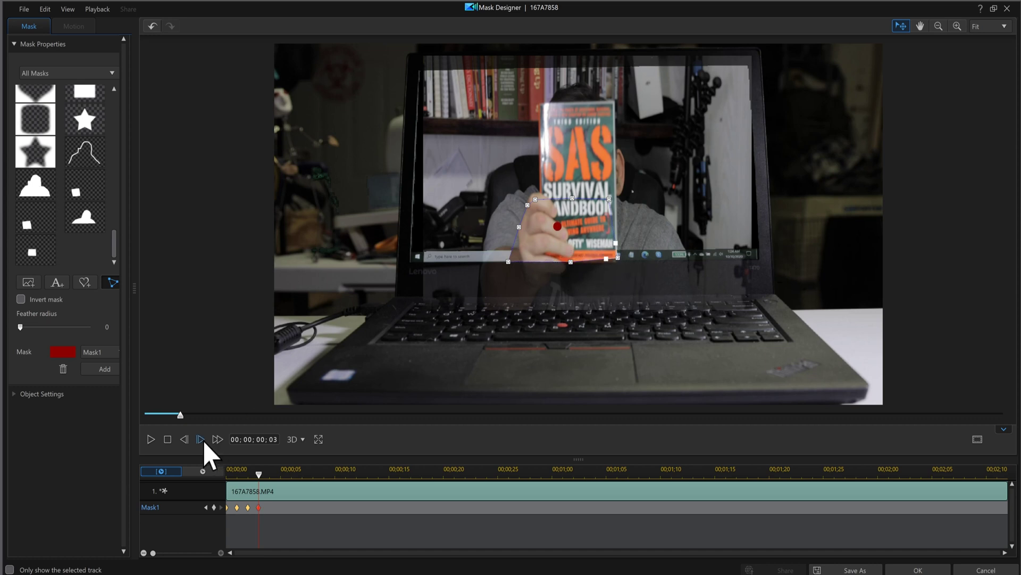
{"action": "left_click", "coordinate": [558, 264]}
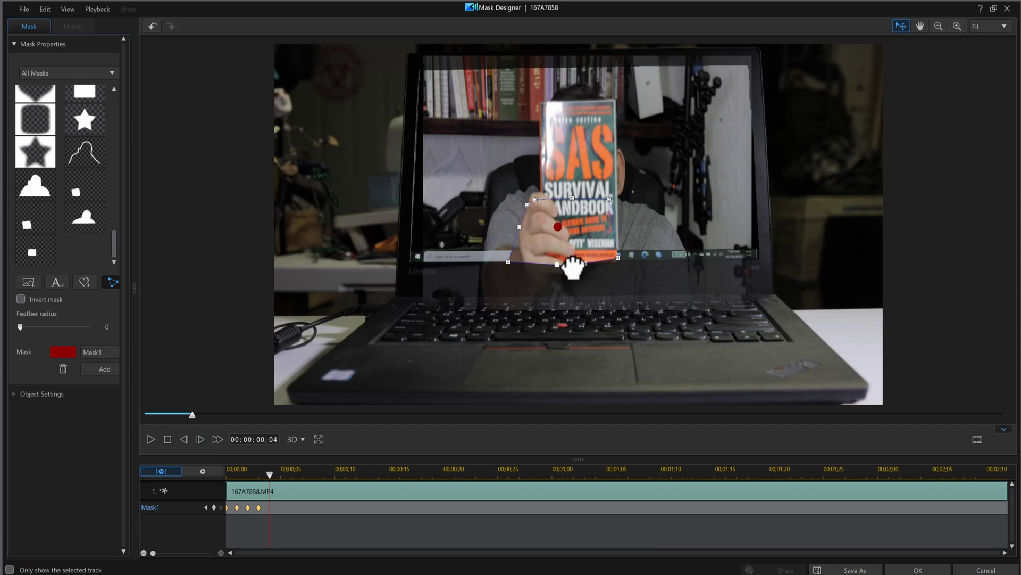
Step: Pull the mask's bottom corners and middle point below the laptop screen over the hand, then apply the mask
{"action": "left_click_drag", "start_coordinate": [611, 258], "coordinate": [611, 266]}
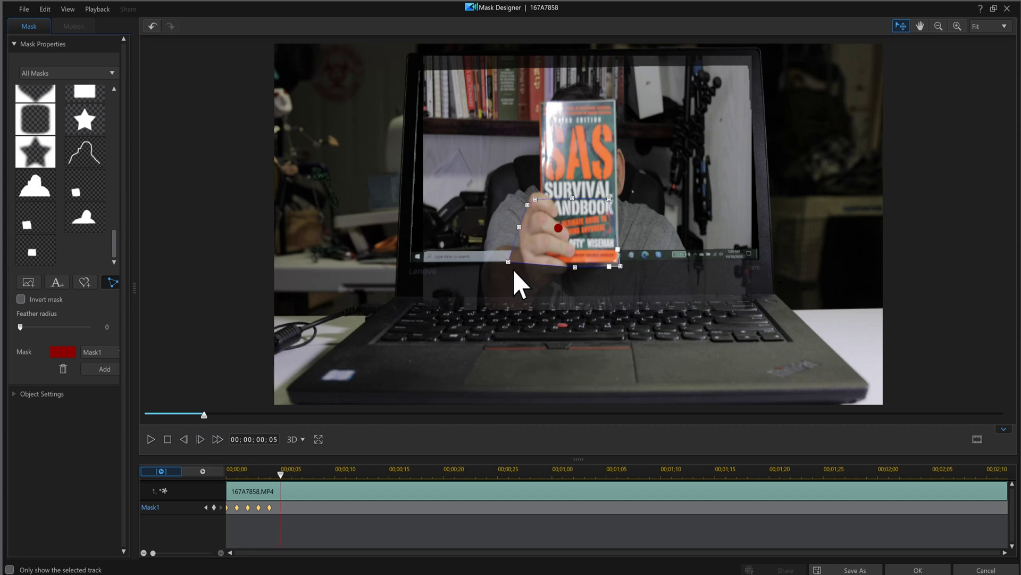
{"action": "left_click_drag", "start_coordinate": [507, 262], "coordinate": [513, 271]}
{"action": "left_click_drag", "start_coordinate": [575, 268], "coordinate": [618, 276]}
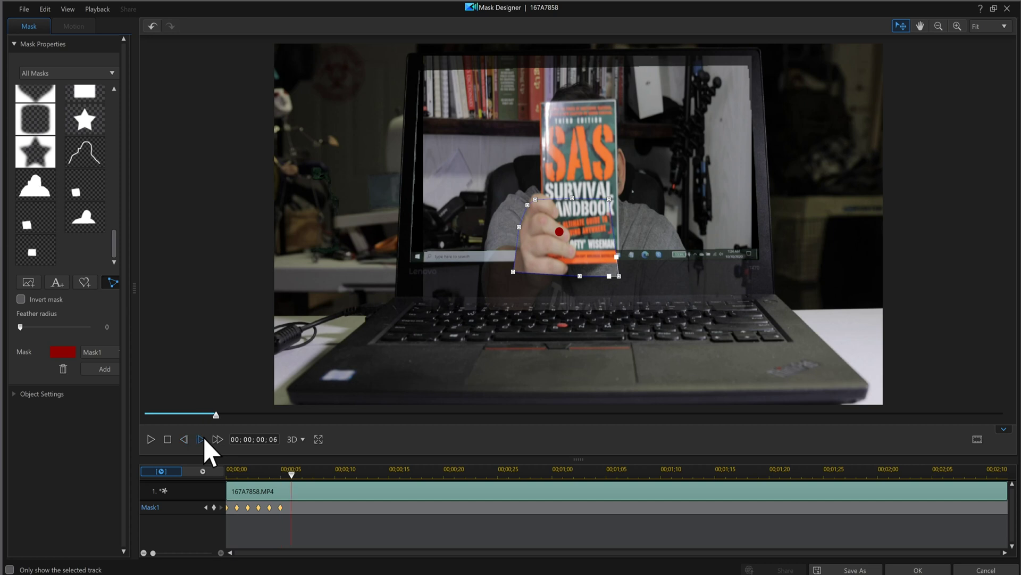
{"action": "left_click", "coordinate": [580, 275]}
{"action": "left_click_drag", "start_coordinate": [580, 279], "coordinate": [581, 285]}
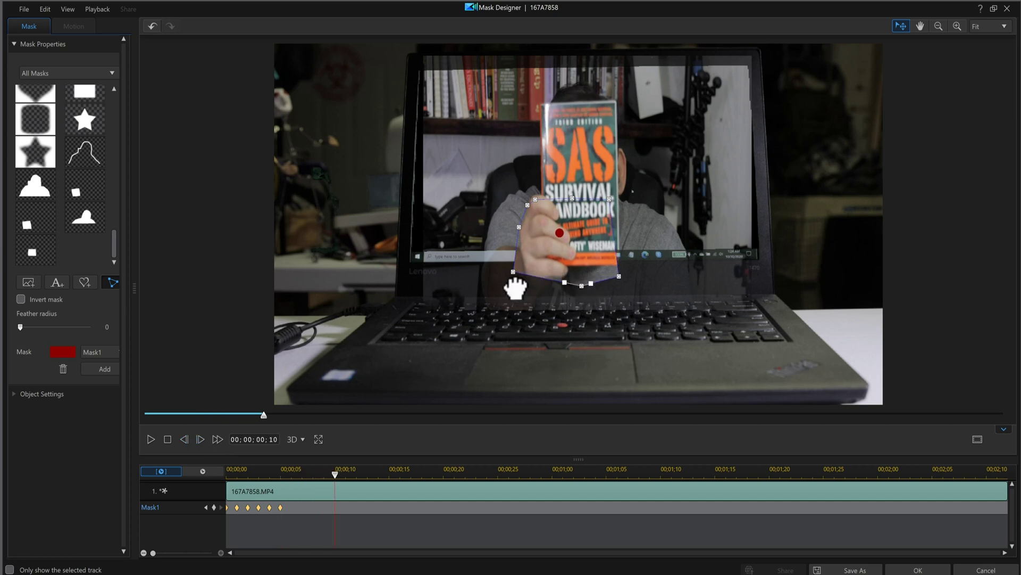
{"action": "left_click_drag", "start_coordinate": [515, 274], "coordinate": [519, 282]}
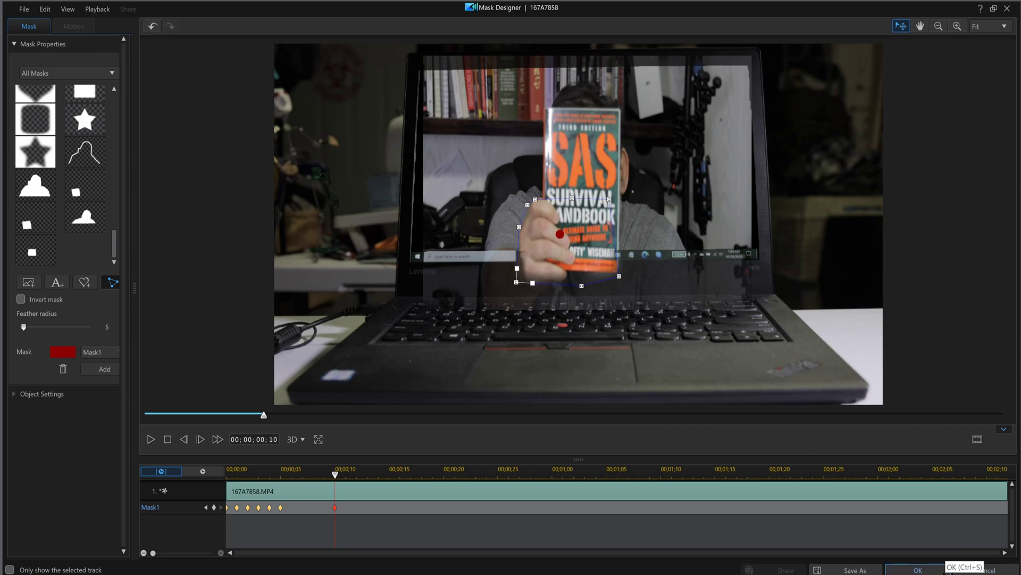
{"action": "left_click", "coordinate": [919, 570]}
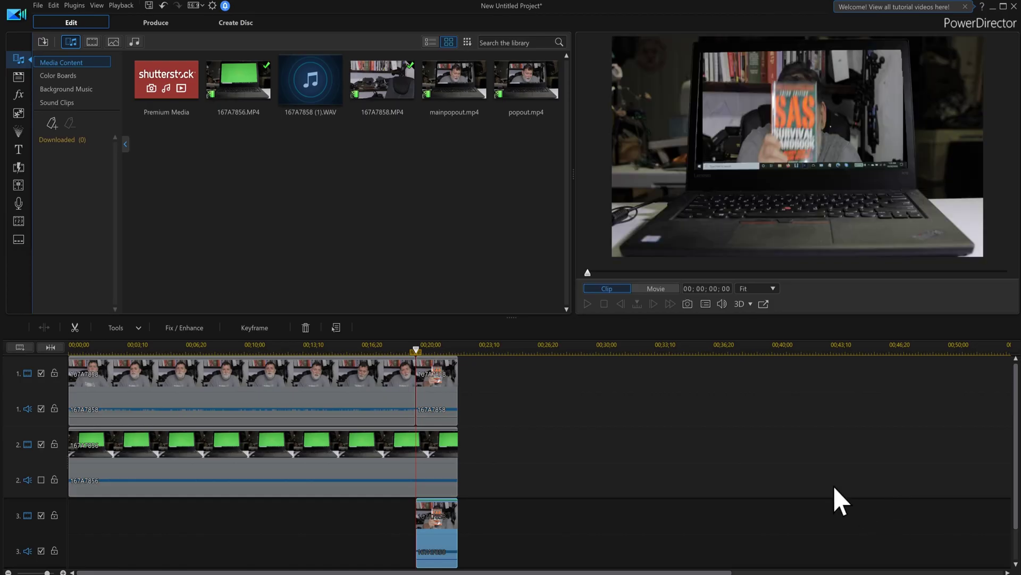
Step: Play the book pop-out section from about 00;19;03, then replay it from 00;18;29
{"action": "left_click", "coordinate": [404, 348]}
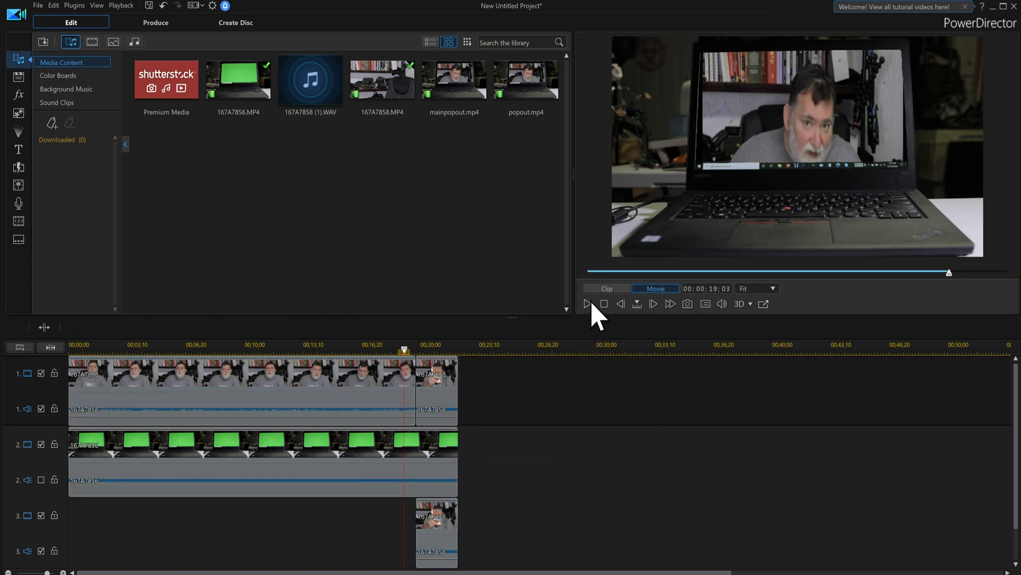
{"action": "left_click", "coordinate": [587, 304]}
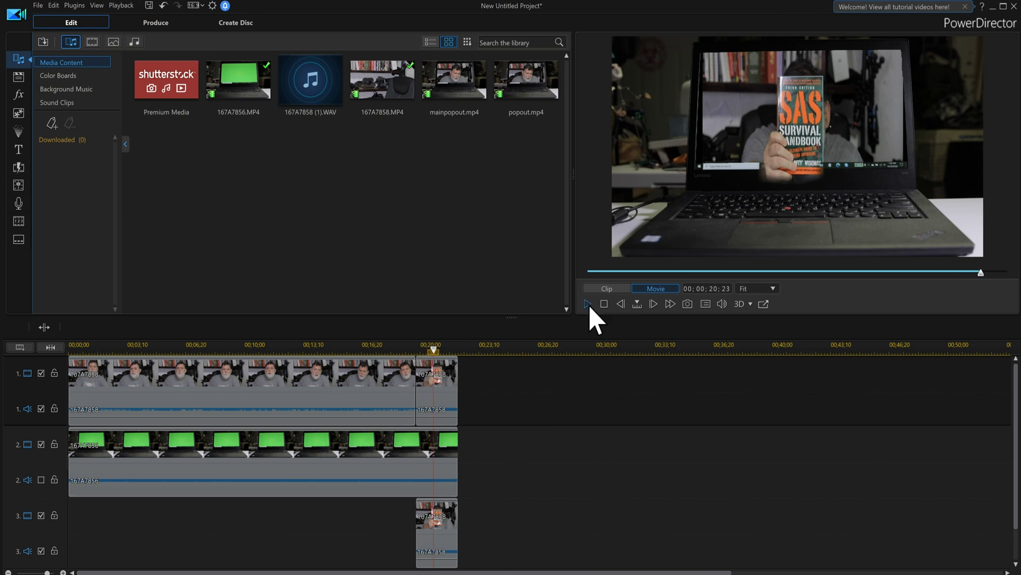
{"action": "left_click_drag", "start_coordinate": [418, 347], "coordinate": [402, 346]}
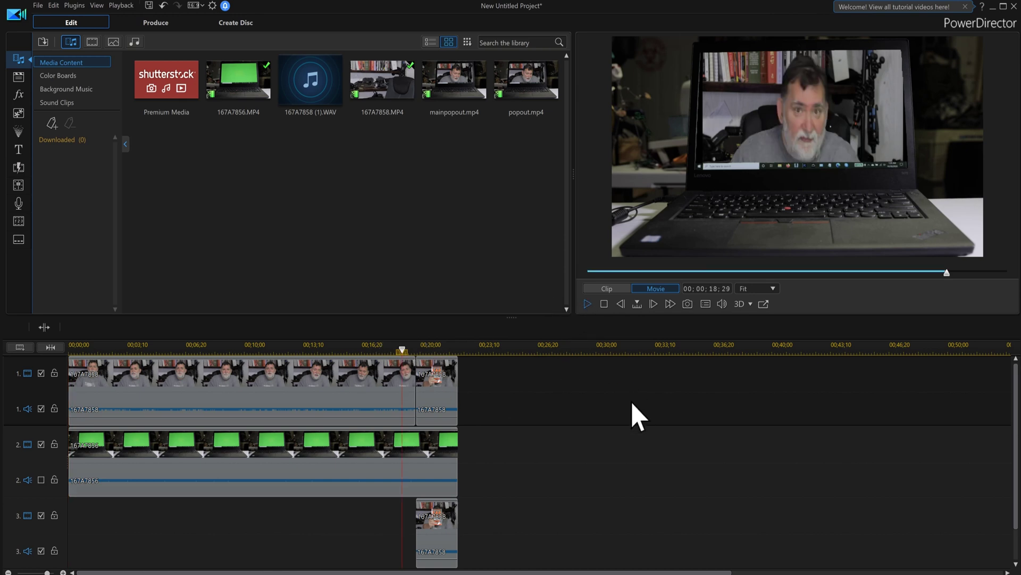
{"action": "key", "text": "space"}
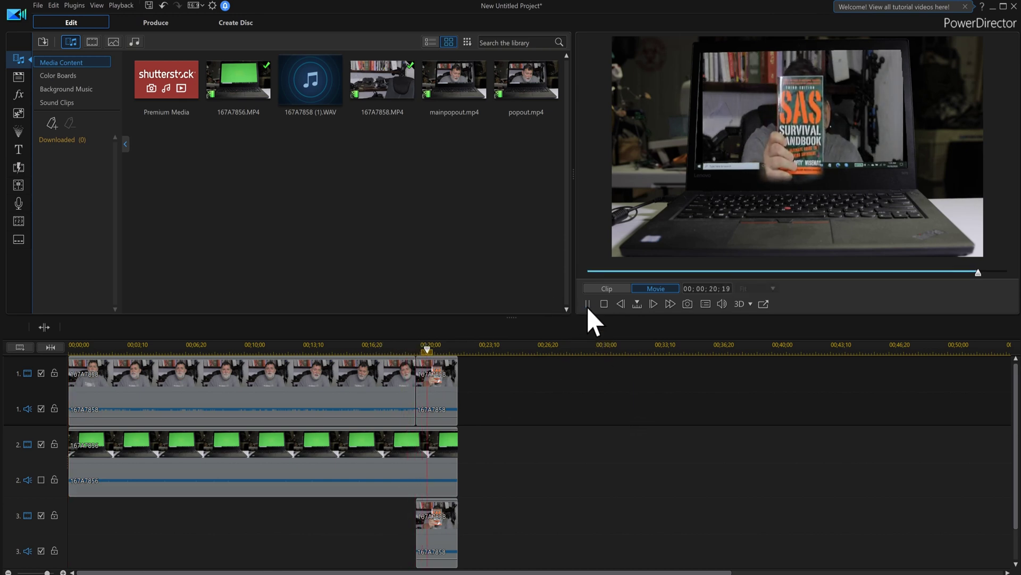